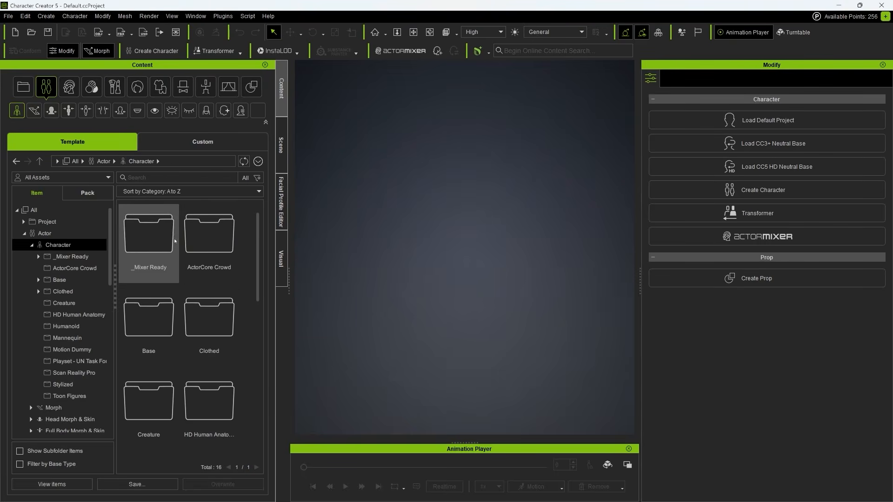
- Load the _HD Aaron character from _Mixer Ready into the viewport
left_click_drag(258, 233, 254, 271)
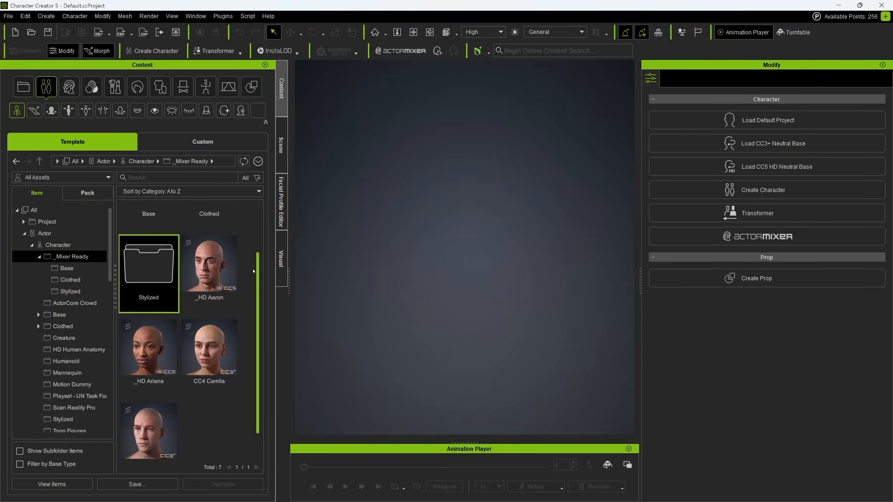
left_click(216, 277)
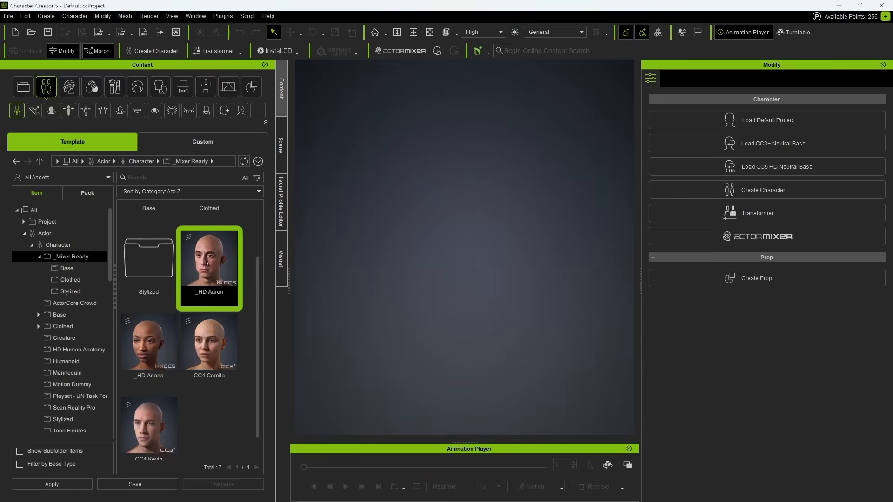
left_click_drag(207, 265, 437, 235)
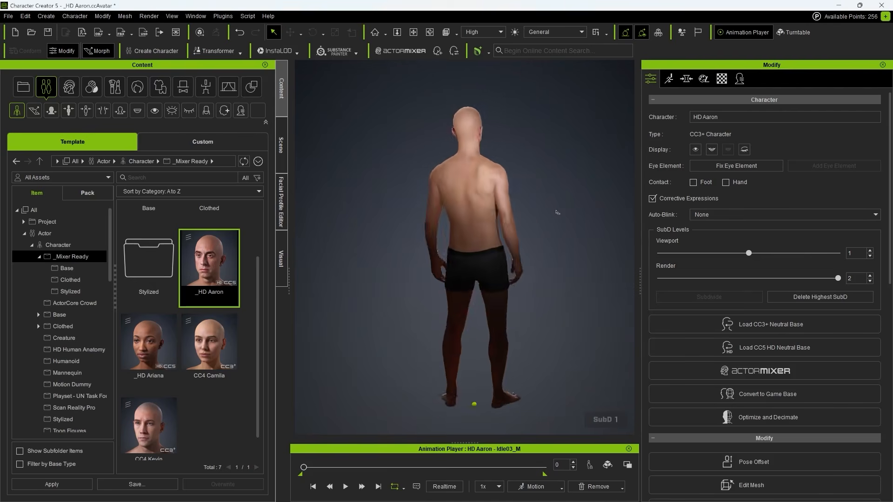
- Delete Aaron's Boxers from the Scene list and orbit to view him
left_click(281, 148)
left_click(63, 131)
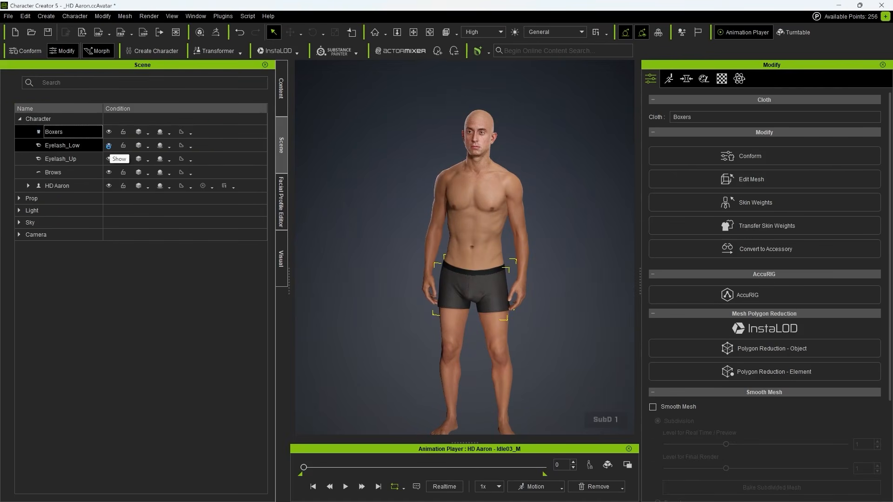
key("Delete")
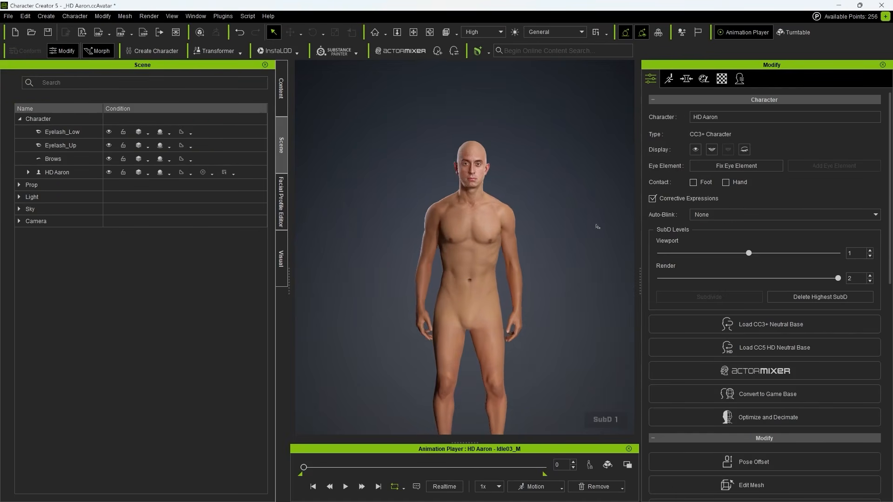
scroll(594, 253, "up", 10)
right_click_drag(596, 258, 595, 258)
- Set the Shoulder Scale morph to -2 in the Shoulder category
left_click(687, 79)
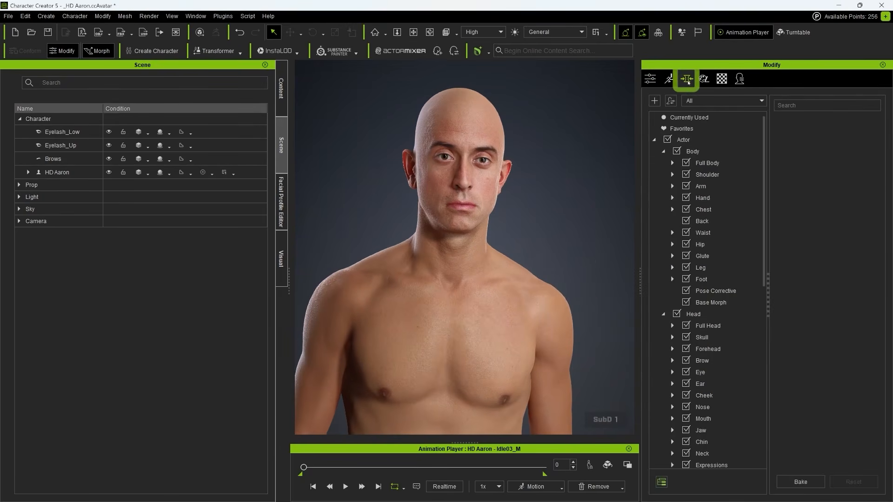
left_click(683, 80)
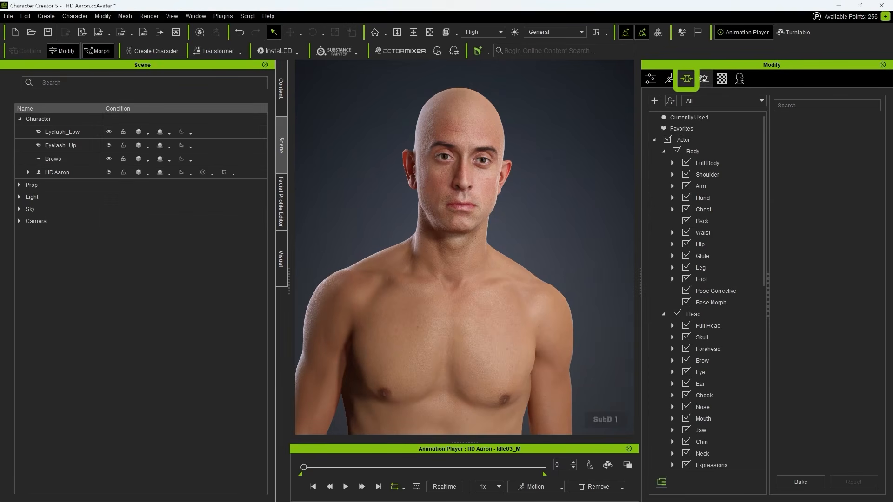
left_click(707, 162)
left_click(707, 174)
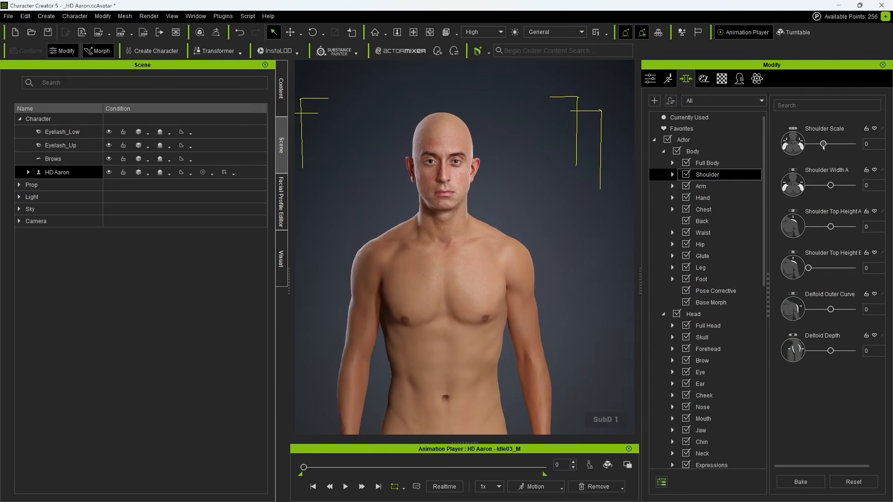
left_click_drag(864, 138, 821, 143)
- Browse the Arm, Glute and Head morph slider categories
left_click(733, 186)
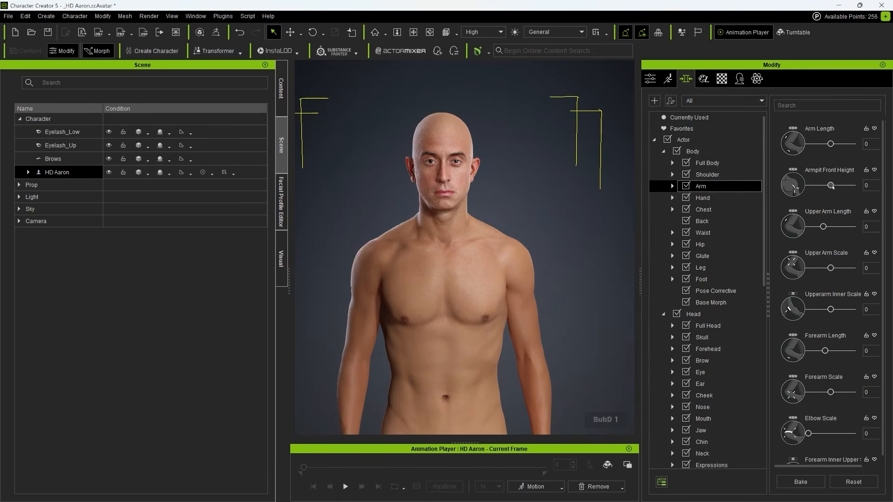
left_click(714, 256)
scroll(711, 254, "down", 5)
left_click(694, 141)
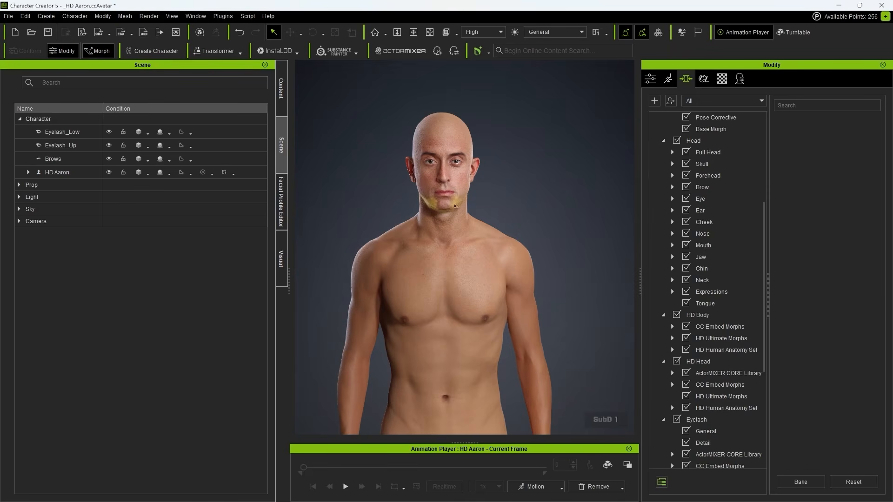
- Pick the neck and upper arm on the character, then return to the Attribute settings
left_click(457, 226)
left_click(424, 223)
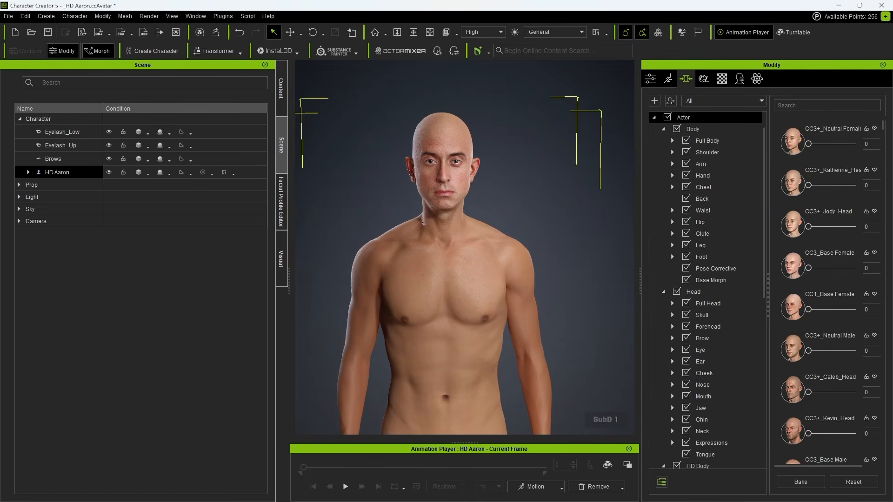
left_click(516, 210)
scroll(516, 210, "down", 4)
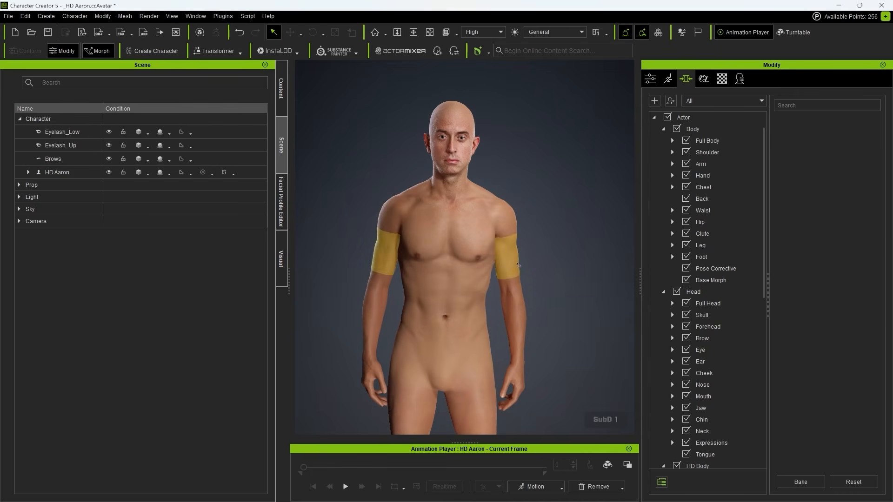
left_click(518, 265)
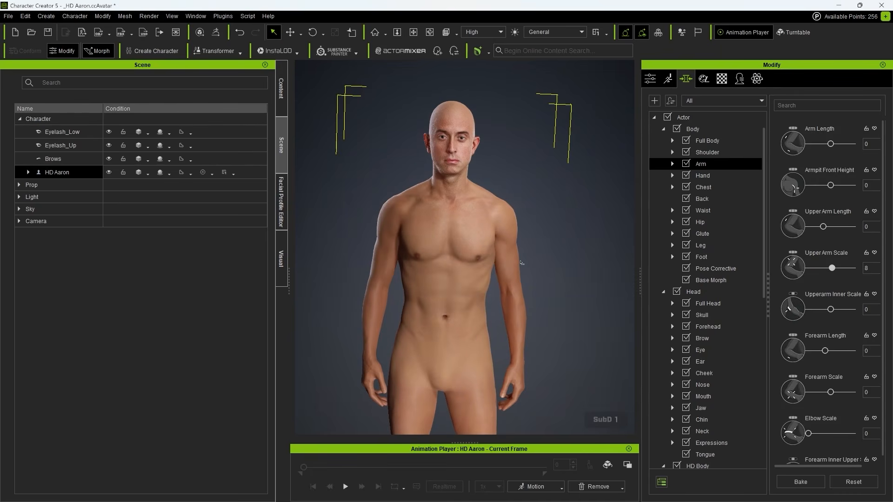
left_click(520, 167)
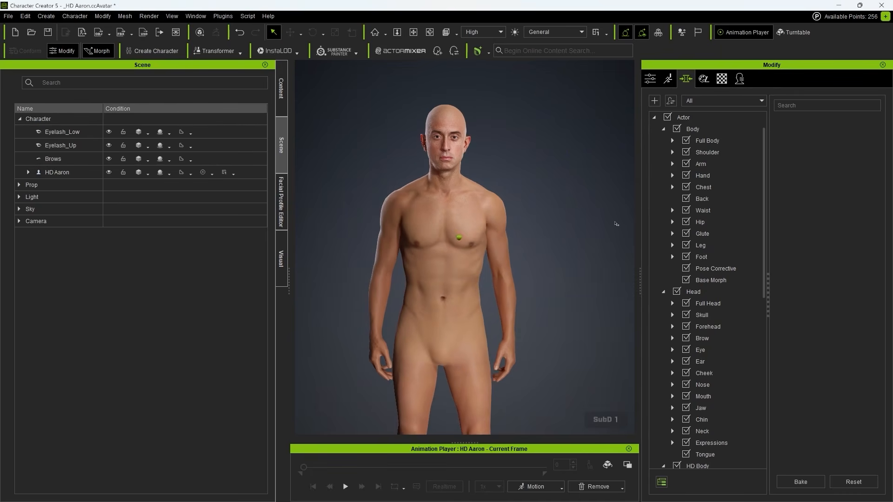
left_click(649, 79)
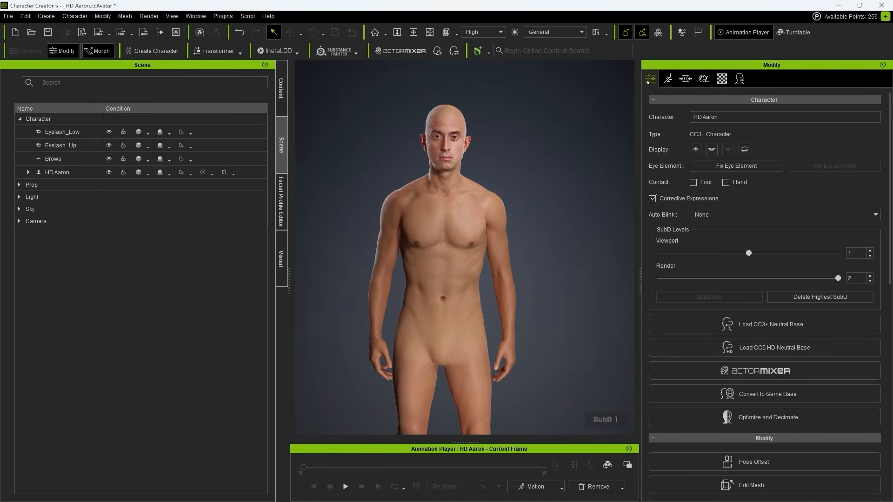
- Start ActorMIXER from the Current character and cycle Character, Head and Body tabs, ending on Body
left_click(797, 371)
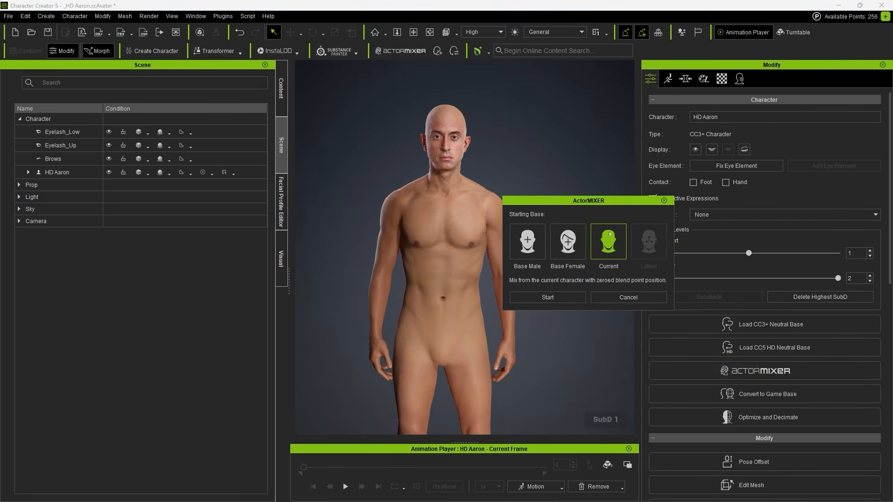
left_click(547, 298)
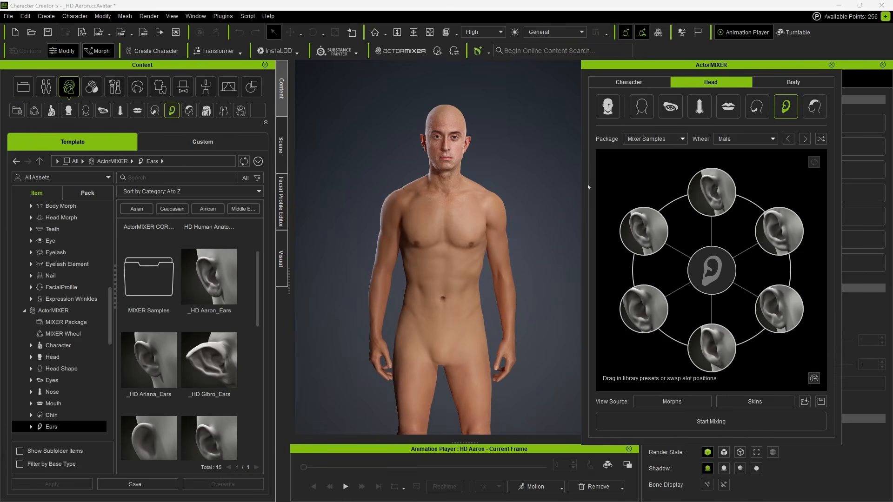
left_click(634, 84)
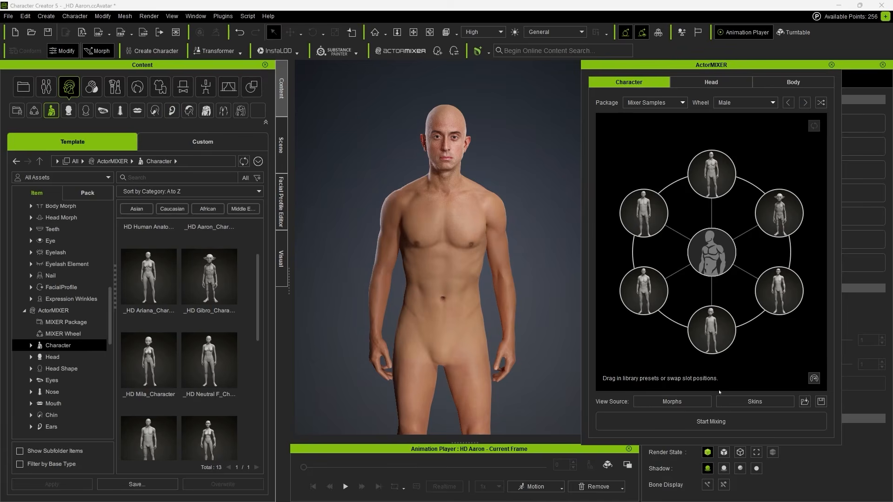
left_click(737, 83)
left_click(791, 82)
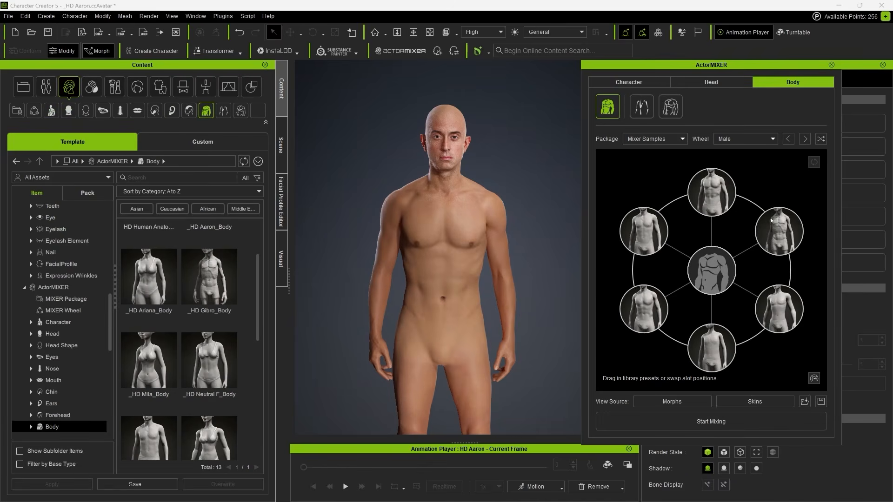
left_click(632, 82)
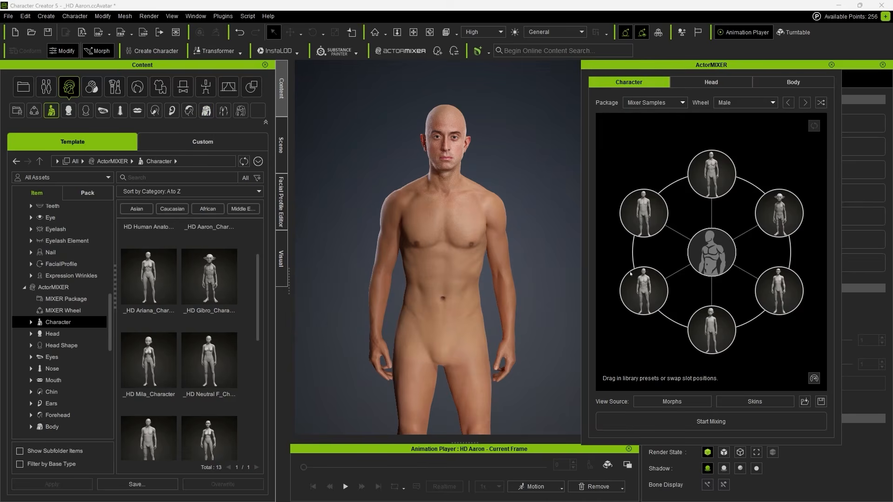
left_click(776, 84)
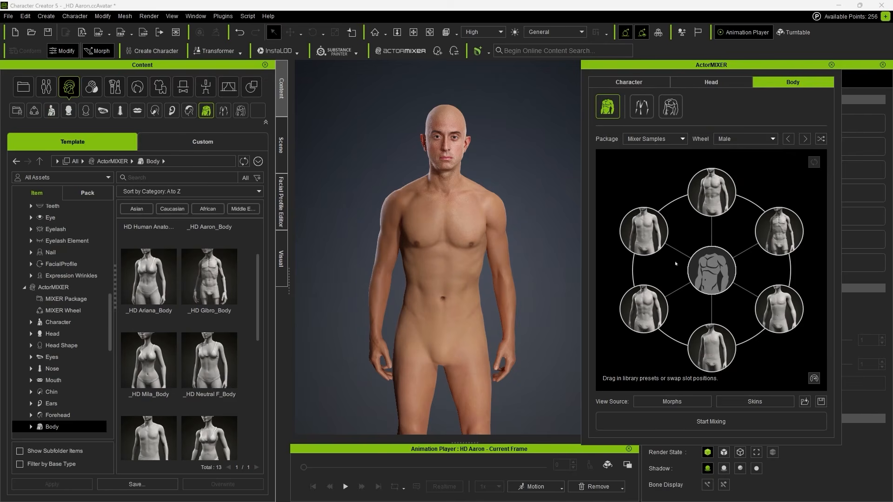
- Blend the Body Shape toward the left, then lower-right presets, slimming the figure
left_click(721, 422)
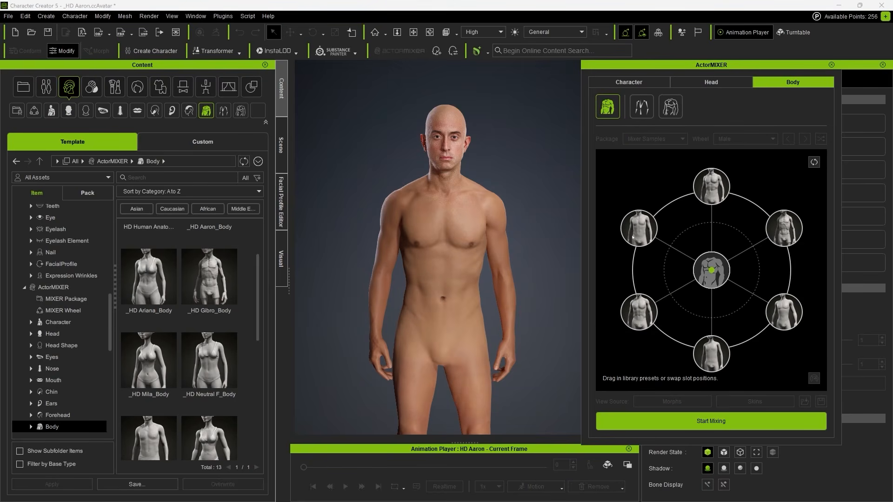
left_click_drag(708, 274, 786, 228)
middle_click_drag(504, 281, 514, 268)
right_click_drag(514, 267, 512, 267)
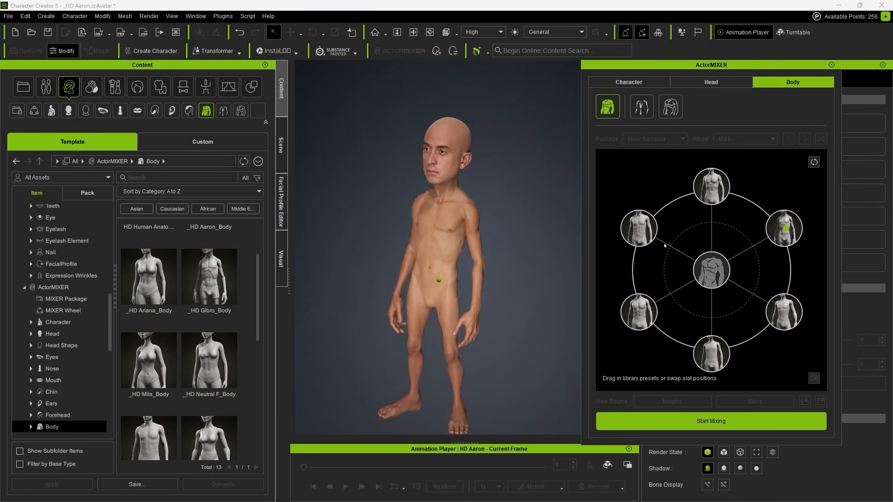
left_click_drag(784, 229, 708, 213)
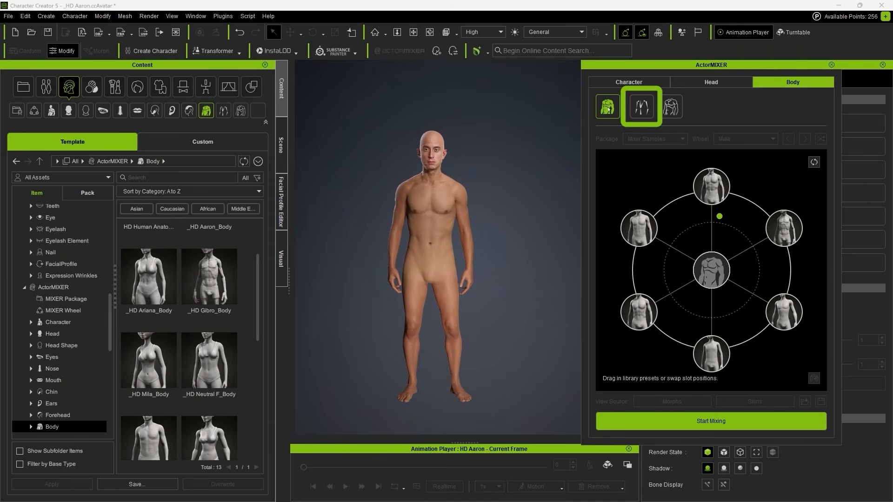
- Blend body ratio toward the lower-left preset and body shape toward the top preset
left_click(643, 107)
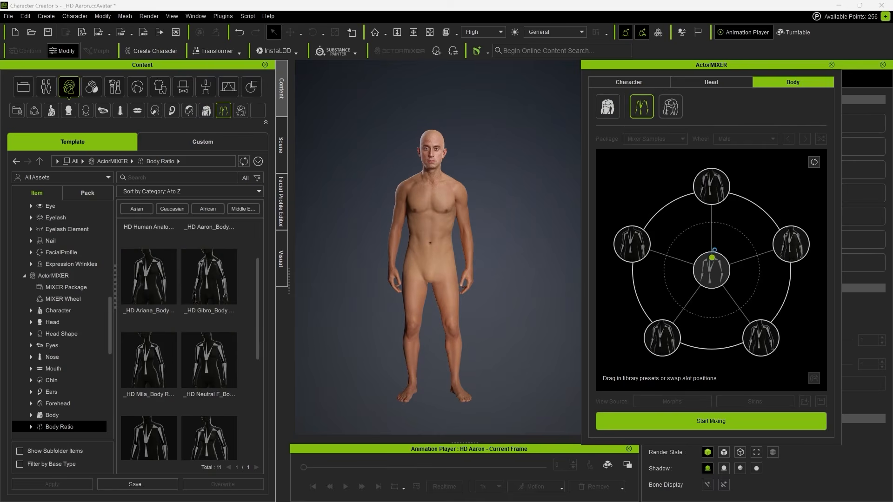
left_click_drag(713, 241, 675, 307)
left_click(677, 113)
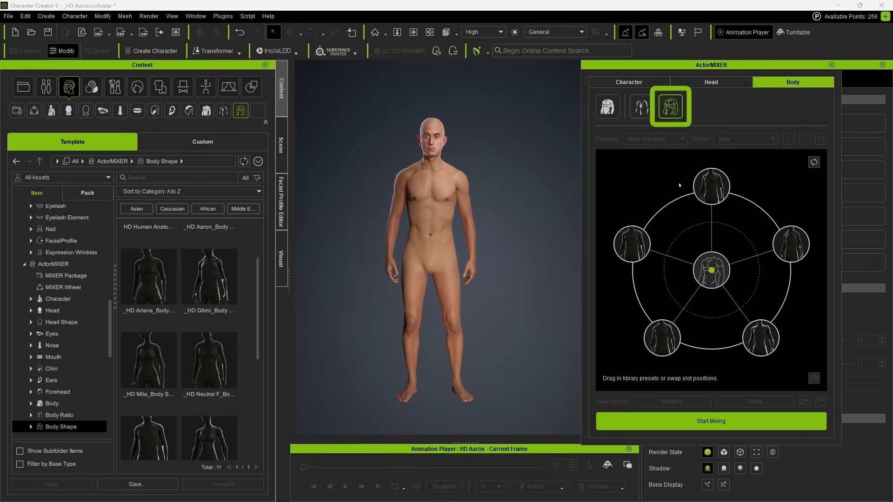
mouse_move(711, 270)
left_mouse_down()
mouse_move(713, 245)
mouse_move(757, 249)
mouse_move(767, 288)
mouse_move(759, 346)
mouse_move(683, 285)
mouse_move(712, 186)
mouse_move(753, 191)
mouse_move(671, 183)
mouse_move(728, 196)
left_mouse_up()
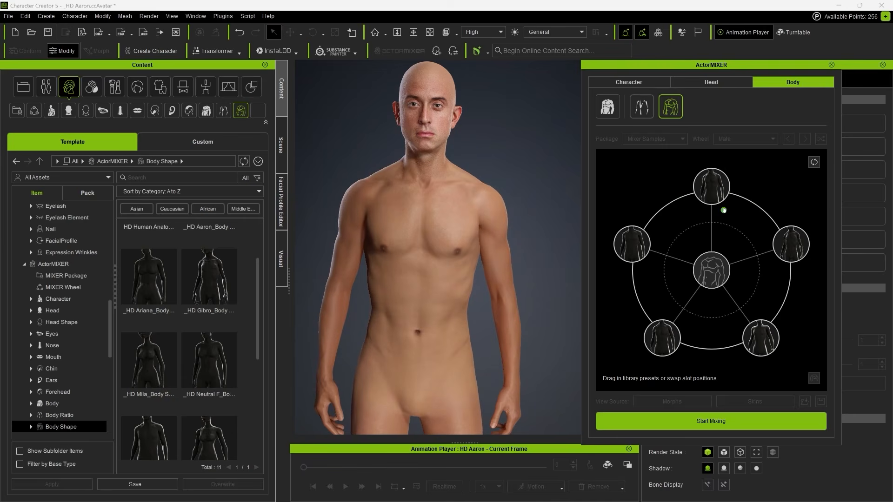
mouse_move(462, 251)
right_mouse_down()
mouse_move(493, 251)
mouse_move(453, 251)
right_mouse_up()
left_click(690, 83)
middle_click_drag(458, 128, 460, 156)
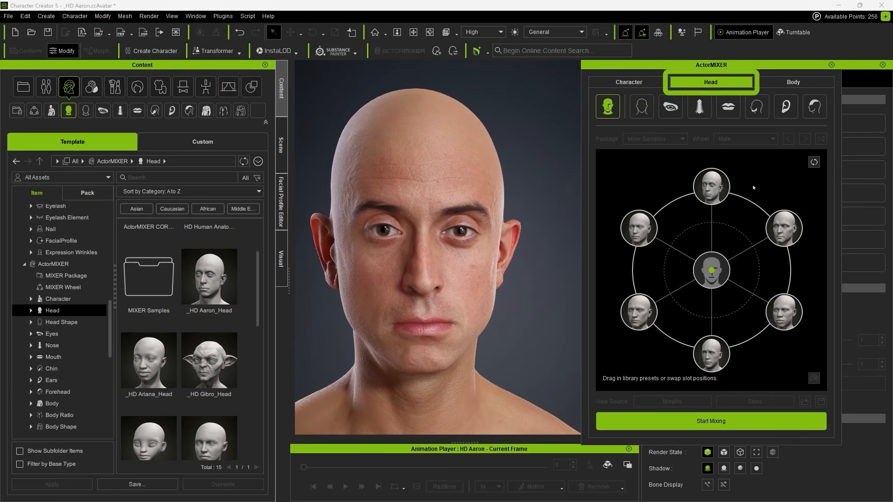
- Blend the head toward the upper-right, then lower-left presets
left_click_drag(711, 262, 816, 213)
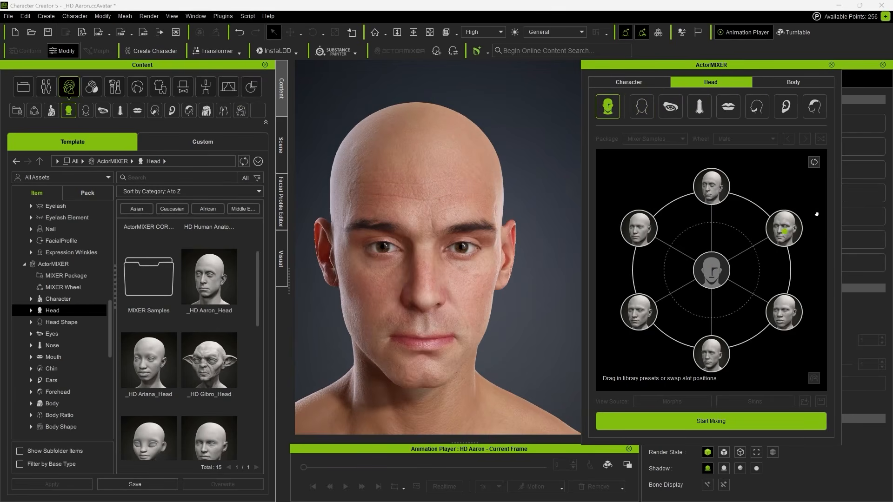
left_click_drag(707, 193, 707, 260)
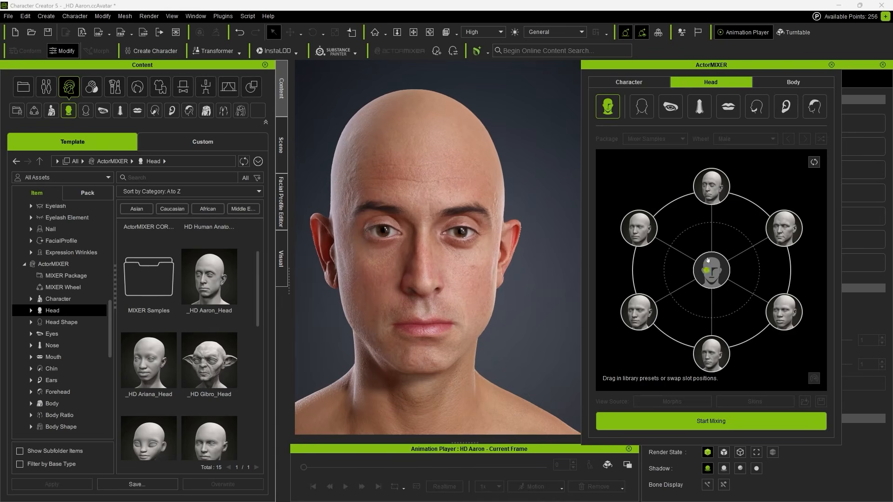
left_click_drag(716, 223, 647, 313)
right_click_drag(504, 301, 528, 280)
right_click_drag(528, 280, 524, 278)
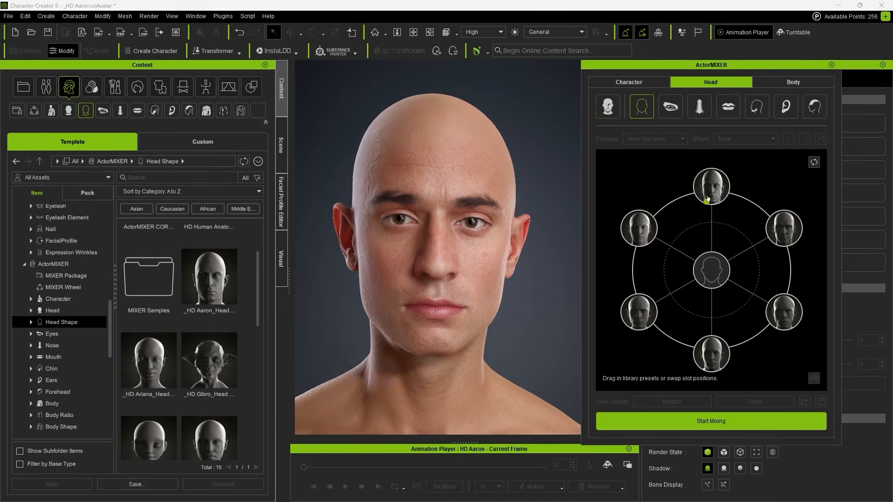
- Blend the head shape downward, nose toward upper-right and mouth toward another preset
left_click_drag(705, 199, 714, 305)
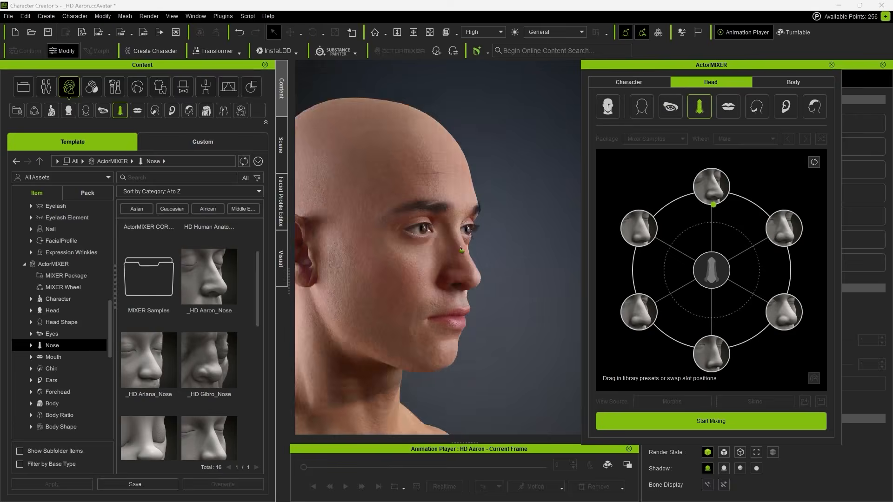
left_click_drag(711, 191, 781, 223)
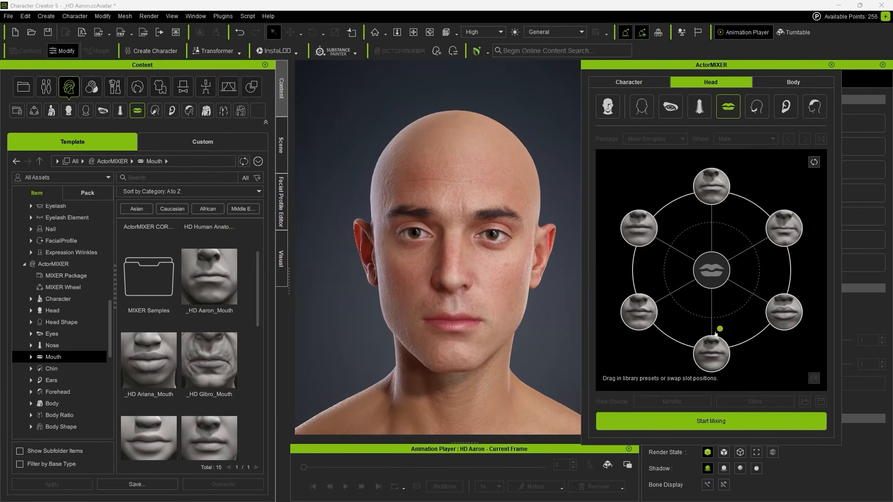
left_click_drag(715, 334, 671, 265)
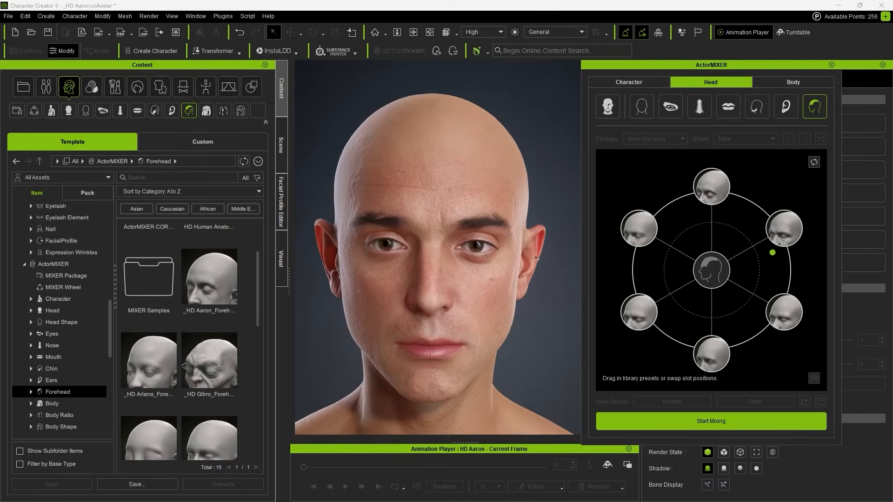
left_click(629, 81)
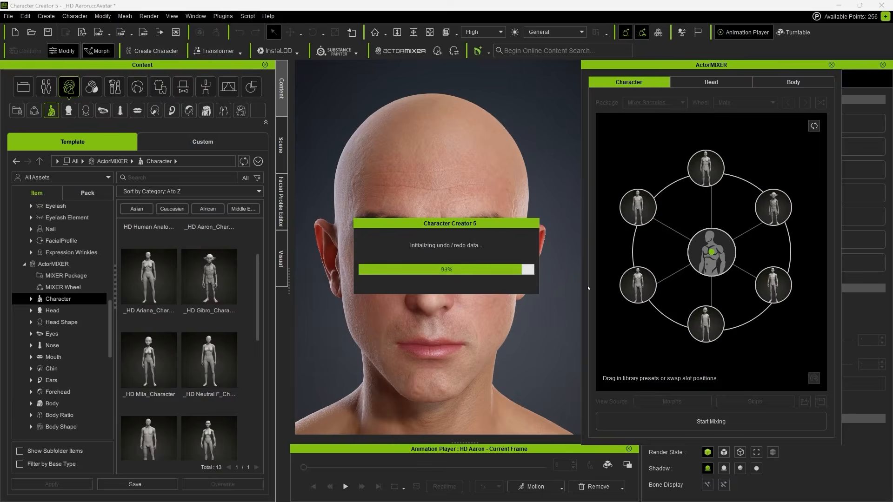
- Close ActorMIXER and orbit and zoom the view onto Aaron's face
left_click(832, 65)
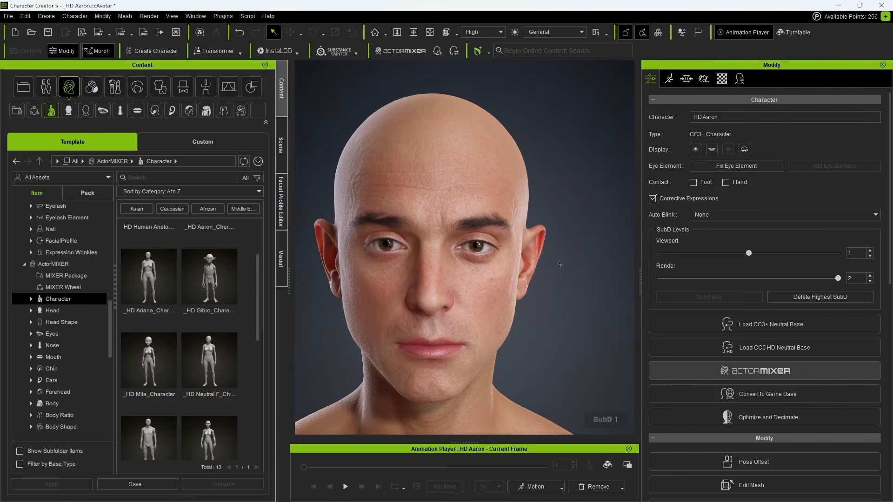
scroll(562, 311, "down", 10)
right_click_drag(561, 310, 561, 310)
scroll(453, 307, "up", 8)
right_click_drag(450, 154, 450, 153)
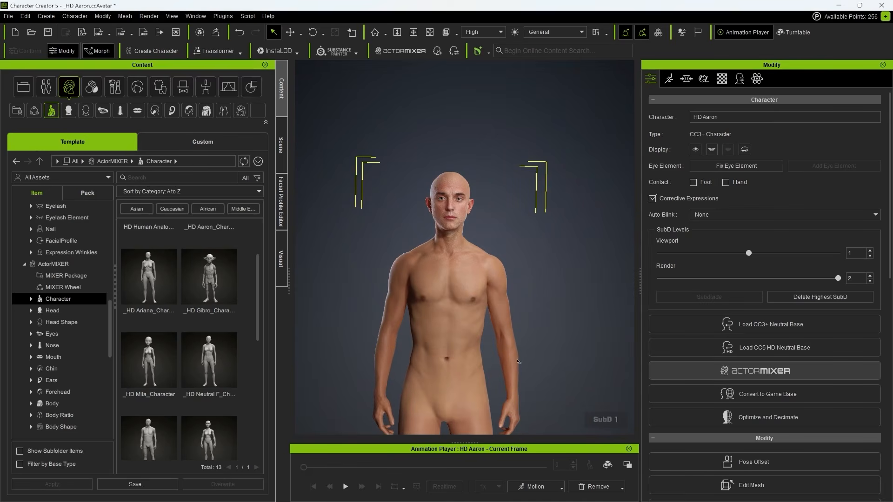
scroll(454, 211, "down", 5)
right_click_drag(437, 308, 519, 310)
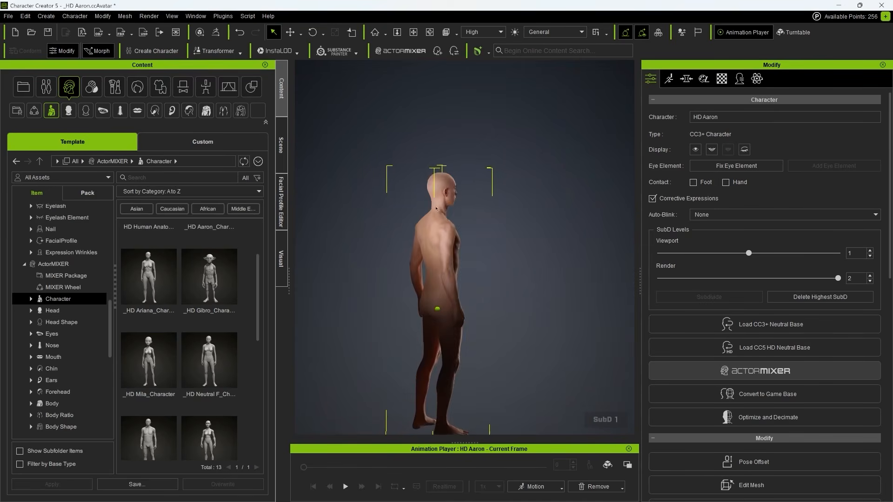
scroll(422, 209, "up", 8)
scroll(422, 209, "down", 4)
right_click_drag(579, 211, 527, 227)
scroll(535, 223, "up", 3)
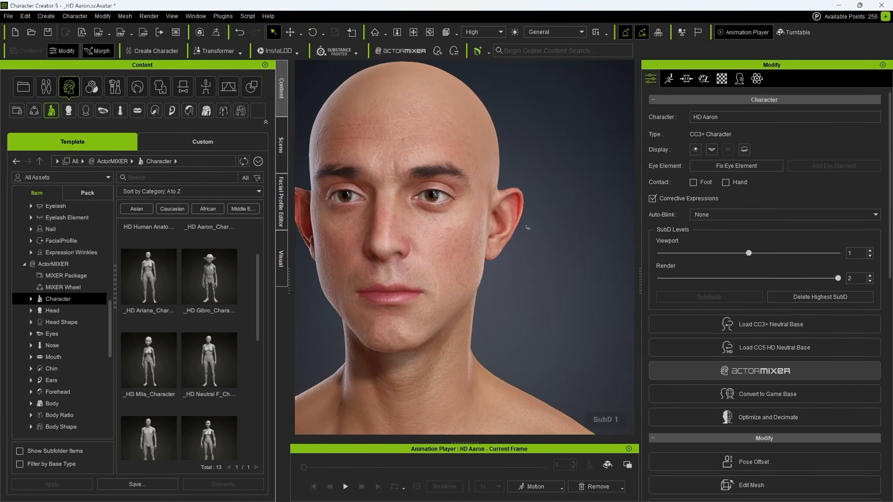
scroll(513, 263, "up", 3)
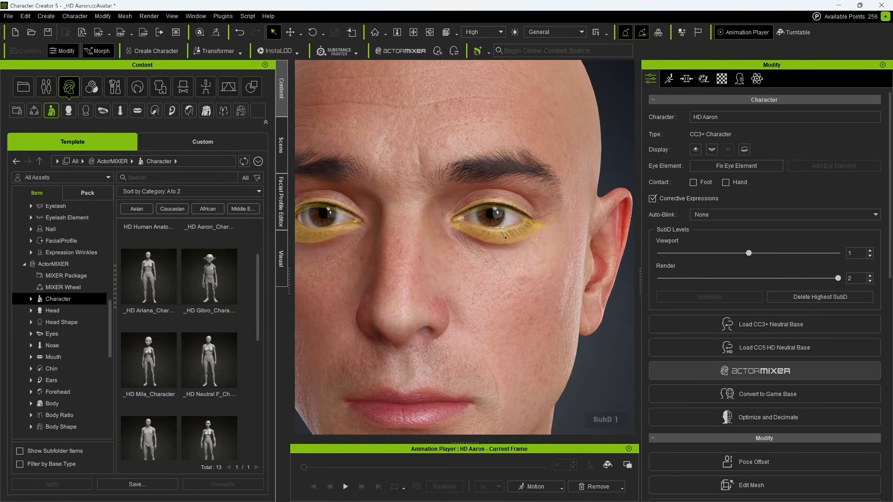
- Drag the eye area to enlarge and widen the eyes, then pick the eyebrows
left_click_drag(511, 228, 521, 225)
scroll(452, 233, "down", 3)
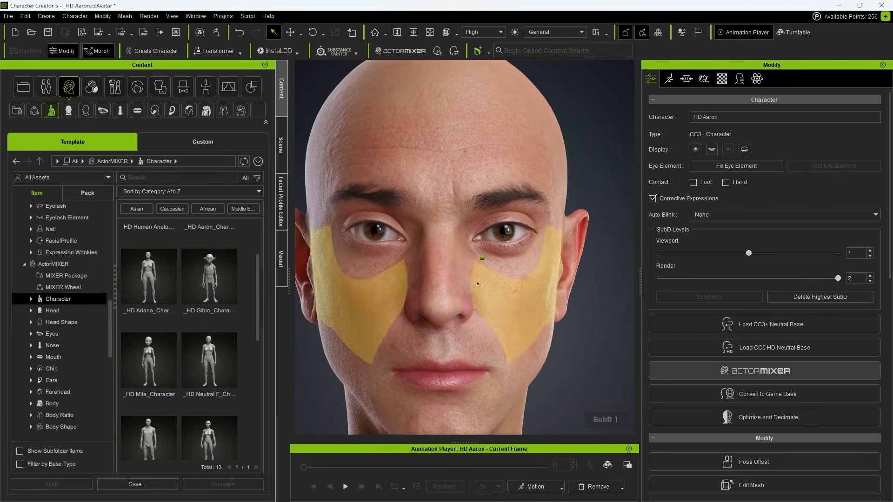
scroll(390, 328, "down", 2)
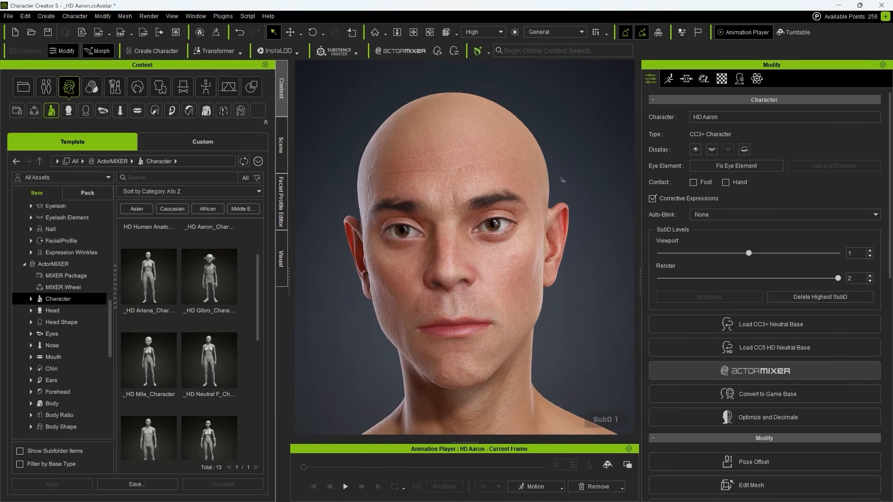
scroll(525, 174, "down", 2)
right_click_drag(525, 181, 539, 212)
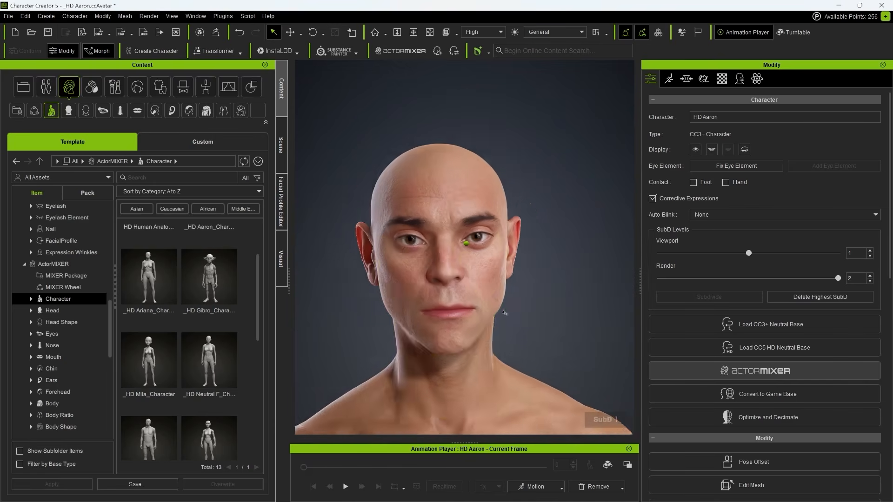
scroll(507, 310, "up", 2)
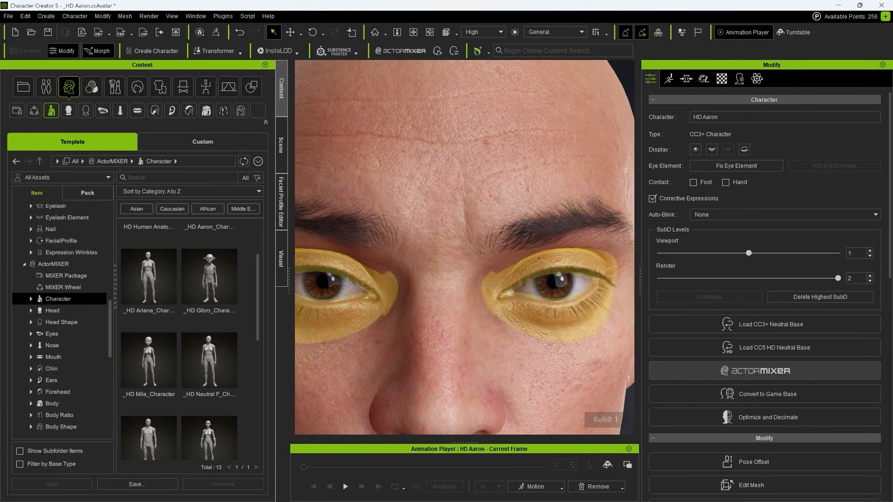
left_click(488, 257)
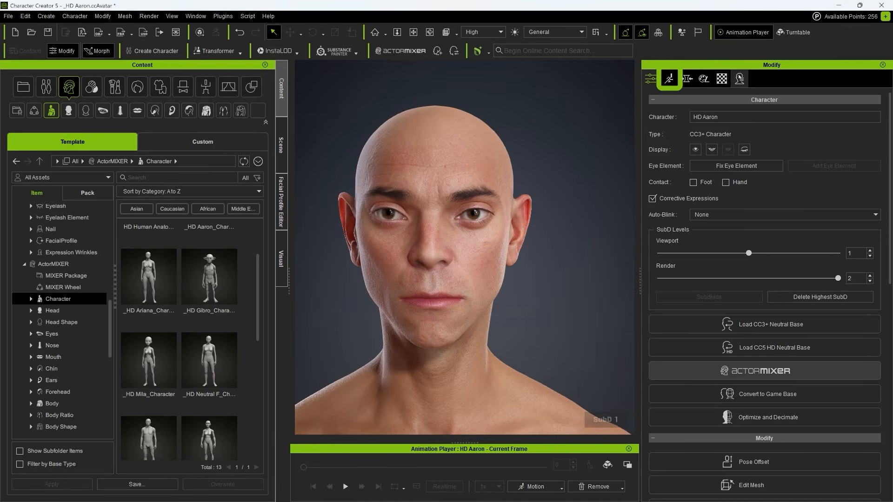
- In the facial expression editor, open the jaw and pull the mouth corners into a smile
left_click(669, 79)
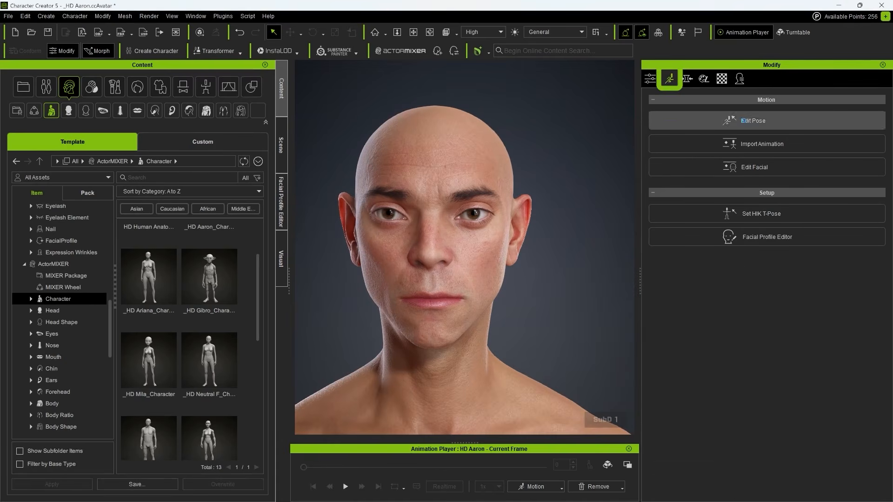
left_click(760, 166)
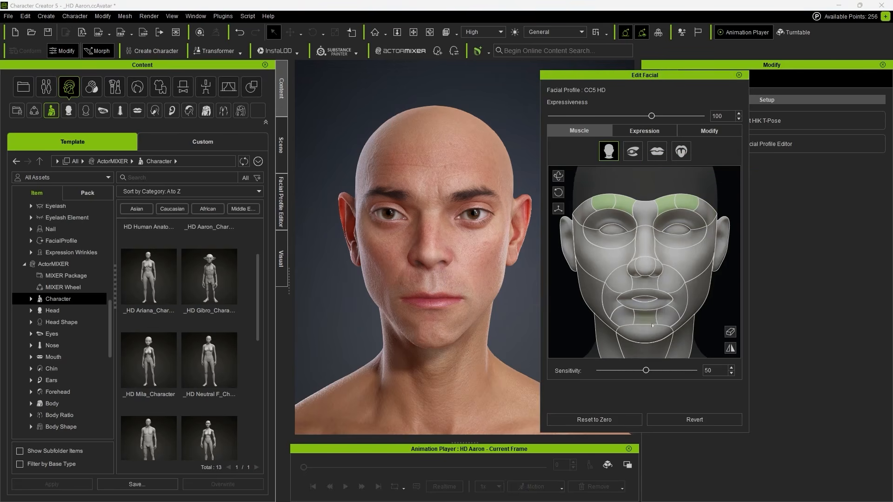
mouse_move(655, 331)
left_mouse_down()
mouse_move(672, 327)
mouse_move(650, 341)
mouse_move(714, 357)
mouse_move(690, 263)
mouse_move(699, 307)
mouse_move(684, 279)
mouse_move(698, 321)
mouse_move(674, 284)
mouse_move(656, 329)
mouse_move(652, 319)
left_mouse_up()
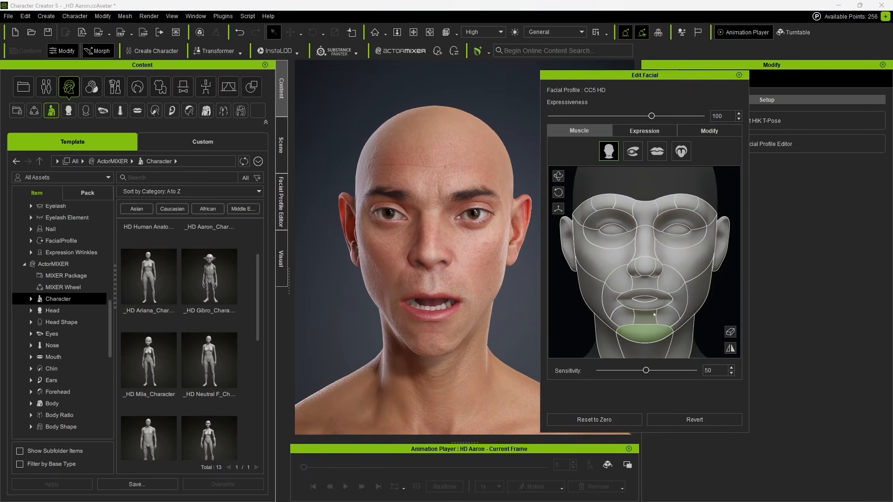
left_click(655, 330)
left_click(678, 299)
left_click_drag(611, 299, 605, 280)
- Raise the upper lip and lift the eyebrows to wrinkle the forehead
left_click(614, 301)
left_click(678, 301)
left_click(670, 281)
left_click(644, 284)
left_click(671, 281)
left_click_drag(672, 280, 675, 261)
left_click(645, 283)
left_click(627, 208)
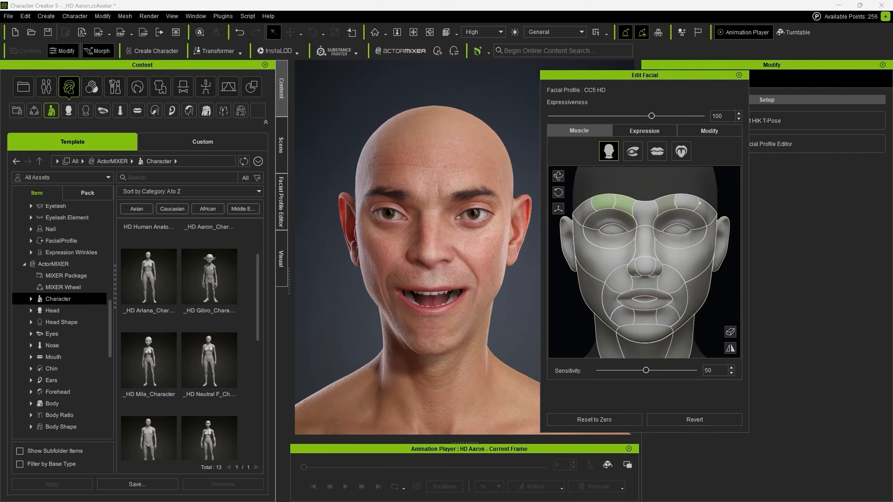
left_click_drag(654, 158, 653, 152)
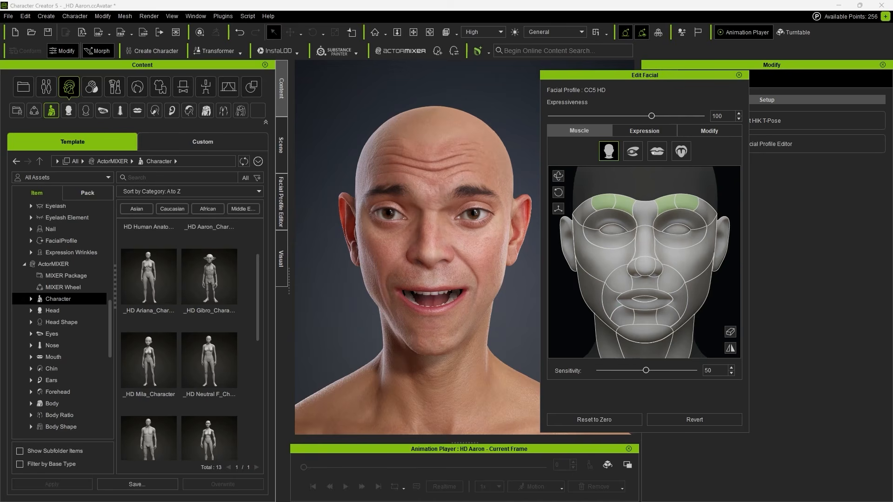
- Turn the eyes left, pull a mouth corner via the cheek, widen then close the mouth
left_click(676, 227)
left_click(612, 228)
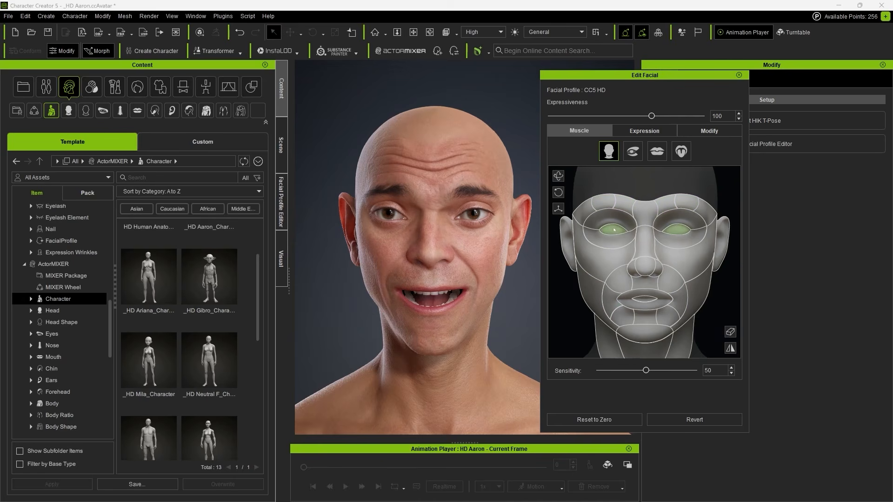
left_click_drag(611, 229, 630, 201)
left_click_drag(670, 301, 685, 291)
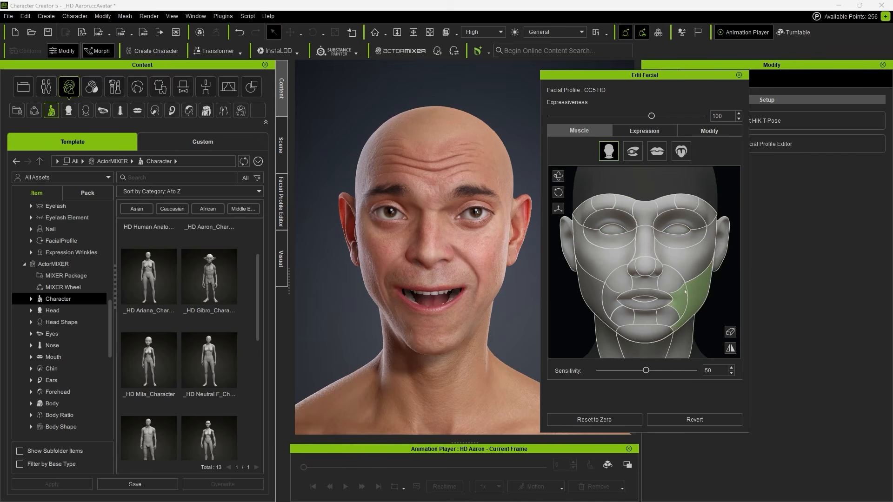
left_click(730, 332)
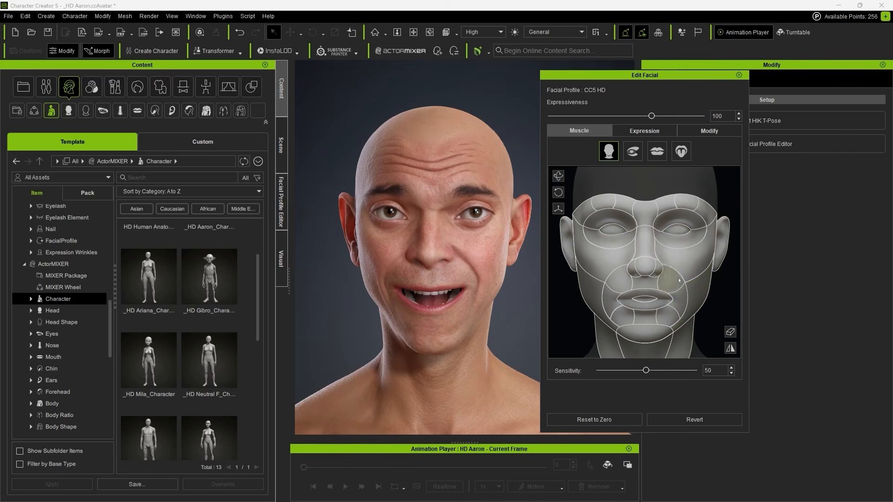
left_click(654, 294)
left_click_drag(654, 294, 654, 299)
left_click(731, 333)
mouse_move(644, 332)
left_mouse_down()
mouse_move(645, 275)
mouse_move(639, 315)
left_mouse_up()
- Inspect the expression, reset the face to zero and close the facial editor
right_click_drag(437, 260, 647, 384)
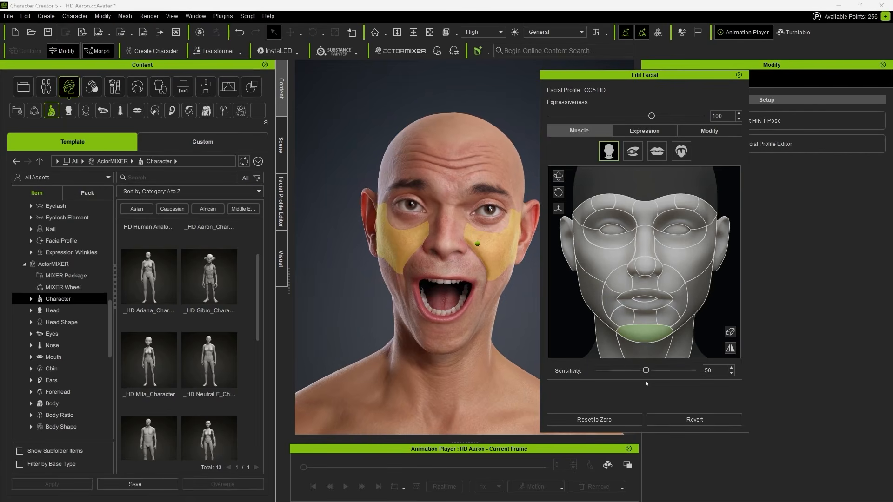
left_click(594, 420)
left_click(739, 75)
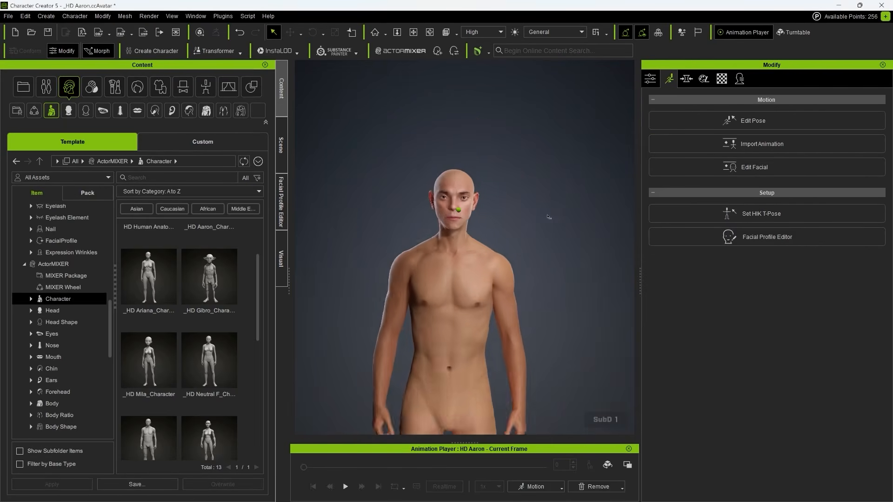
- Turn on Activate Editor in the Appearance tab for skin editing
right_click_drag(561, 361, 562, 362)
left_click(704, 79)
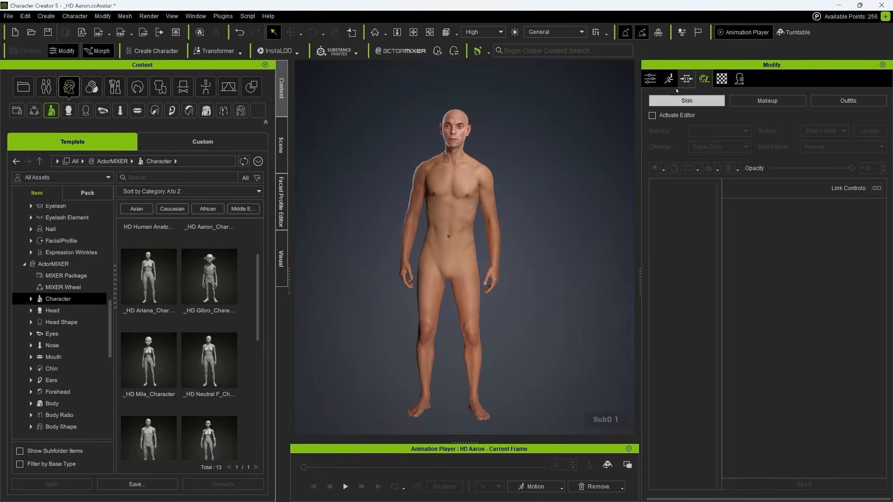
left_click(660, 117)
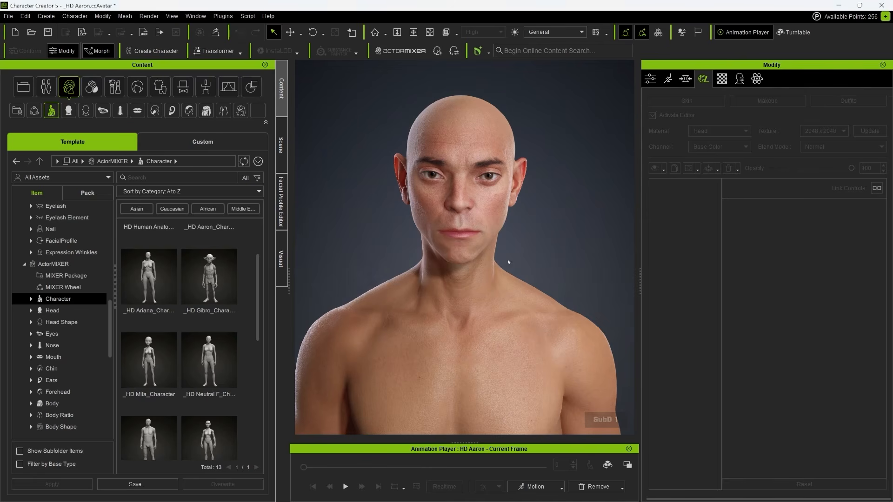
- Select the Skin Base layer and set its Body Type to Muscle
left_click(688, 196)
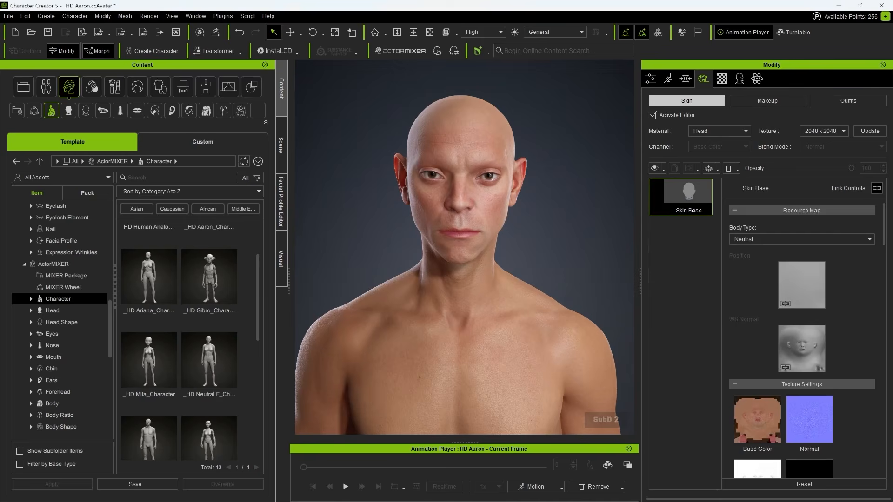
scroll(886, 228, "down", 3)
scroll(886, 228, "down", 4)
scroll(887, 224, "up", 8)
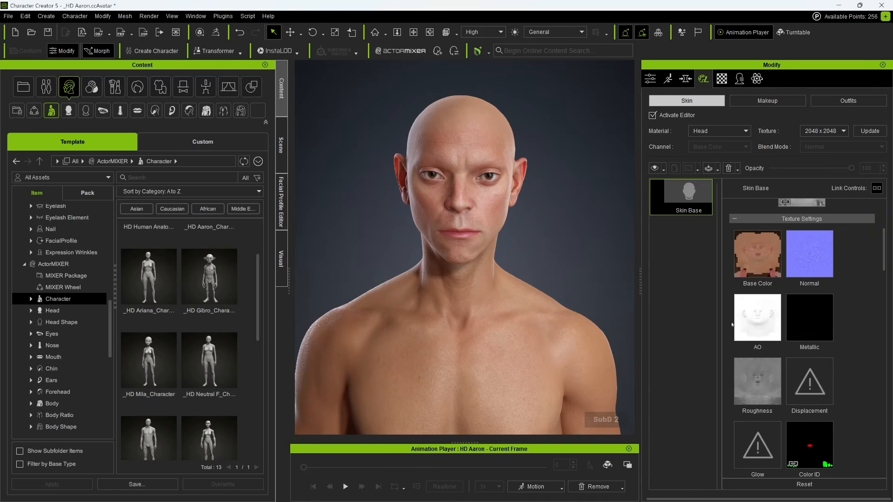
left_click(851, 239)
left_click(891, 215)
left_click(790, 239)
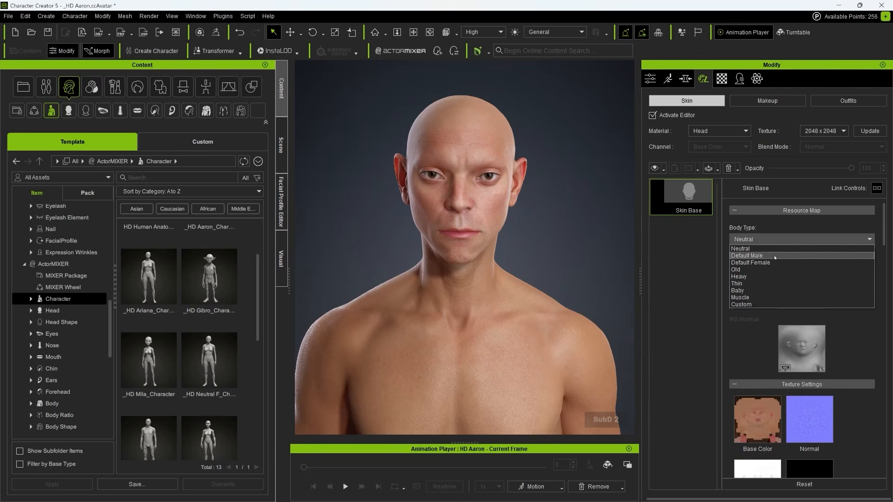
left_click(749, 297)
scroll(879, 310, "down", 10)
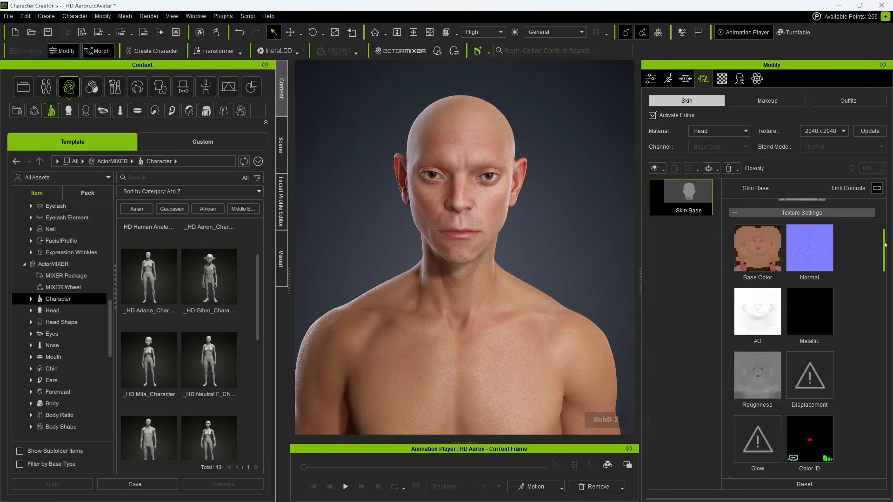
scroll(878, 310, "down", 3)
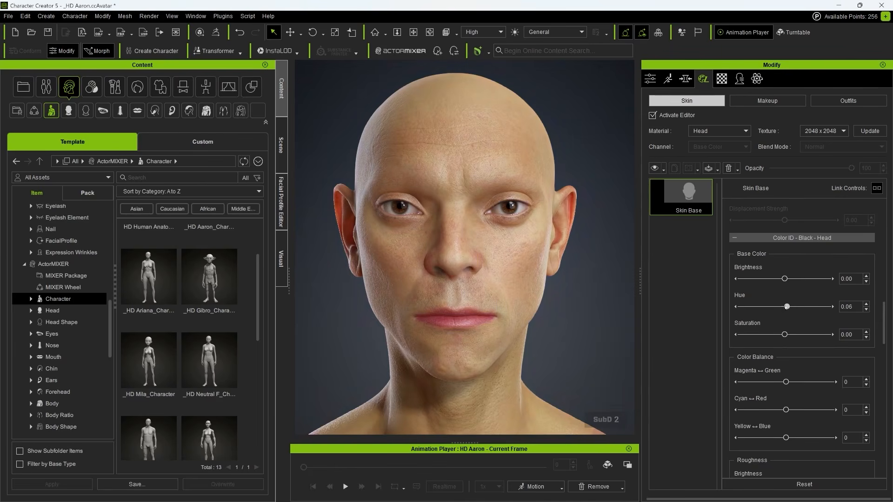
- Darken the head skin slightly and shift its hue toward green
left_click_drag(780, 278, 779, 279)
left_click_drag(789, 314, 794, 334)
left_click_drag(780, 277, 789, 308)
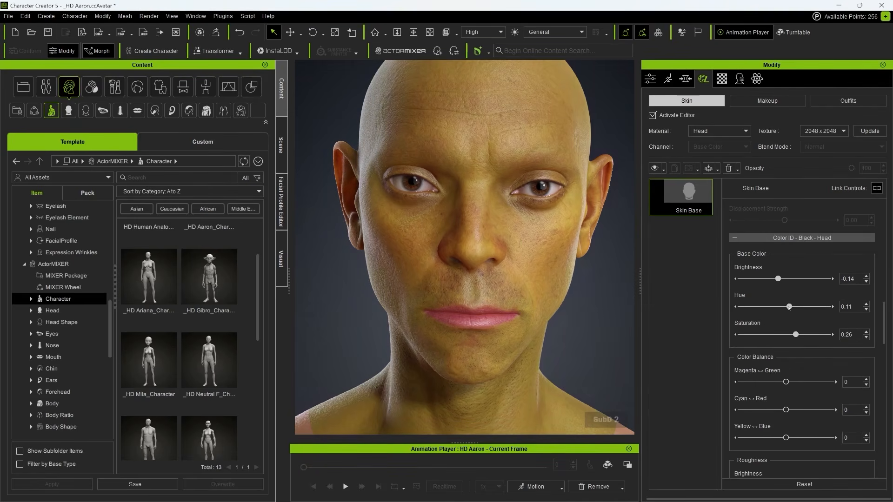
scroll(493, 279, "down", 3)
mouse_move(488, 279)
right_mouse_down()
mouse_move(540, 277)
mouse_move(490, 275)
right_mouse_up()
- Refine the head tint to olive: Brightness -0.20, Hue 0.17, Saturation 0.39
mouse_move(778, 279)
left_mouse_down()
mouse_move(793, 306)
mouse_move(787, 334)
left_mouse_up()
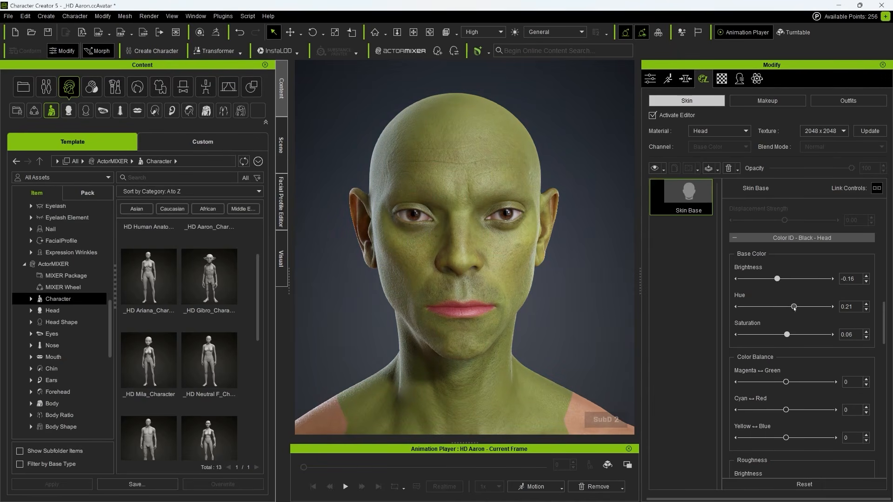
left_click_drag(777, 279, 775, 279)
left_click_drag(796, 307, 801, 334)
scroll(565, 305, "down", 10)
scroll(478, 225, "up", 8)
scroll(478, 226, "up", 5)
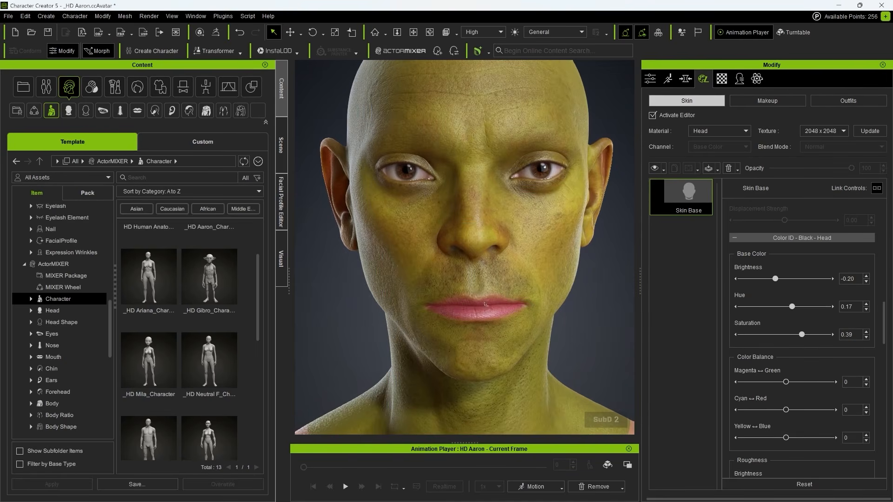
left_click(790, 238)
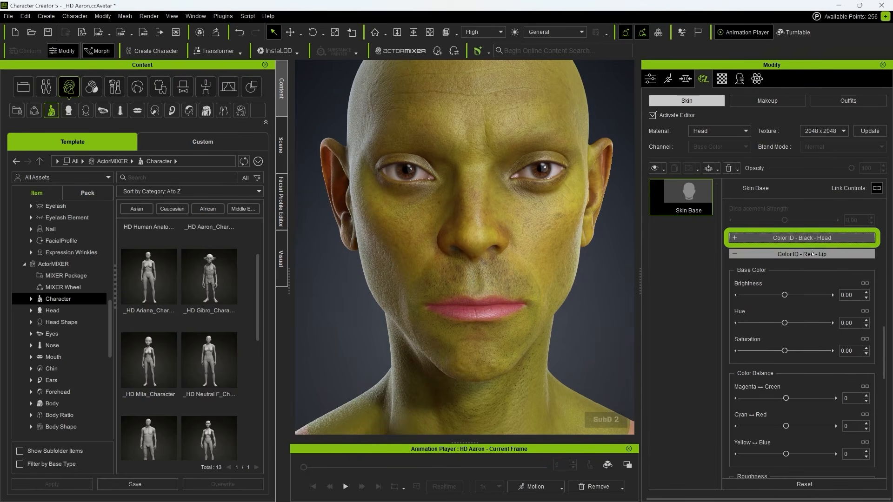
- Darken the lips and shift their hue, then inspect the skin on the full body and hand
left_click_drag(785, 323, 776, 294)
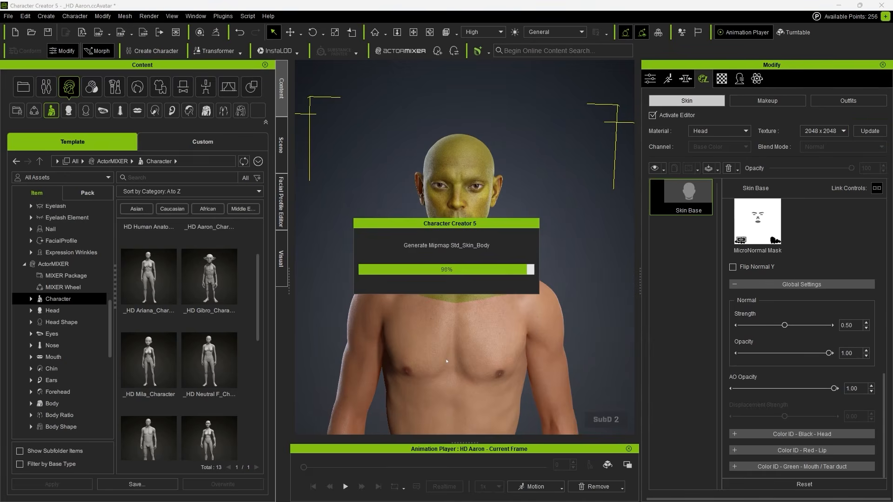
scroll(576, 186, "down", 5)
right_click_drag(567, 242, 541, 254)
scroll(495, 251, "up", 4)
scroll(541, 253, "up", 4)
scroll(535, 297, "down", 2)
middle_click_drag(534, 372, 479, 279)
scroll(508, 305, "up", 5)
scroll(479, 279, "up", 2)
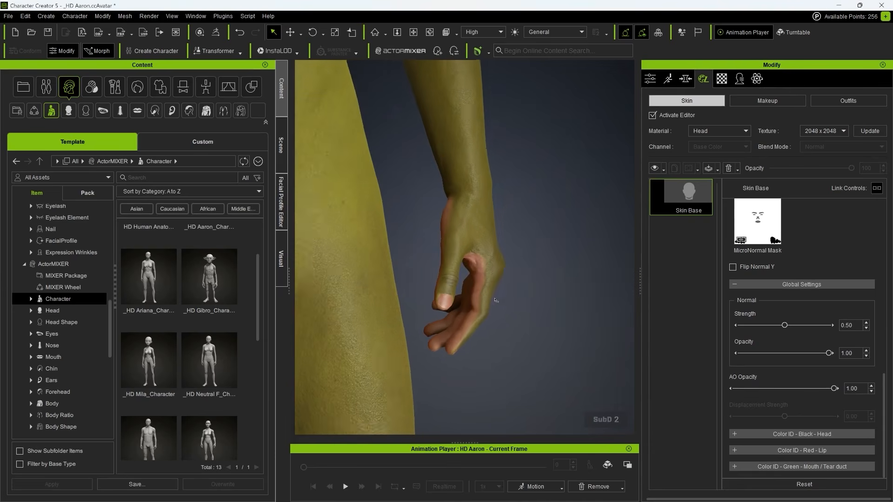
- Switch to the Arm material and tint the arm and hand skin darker and greener
left_click(719, 131)
left_click(706, 147)
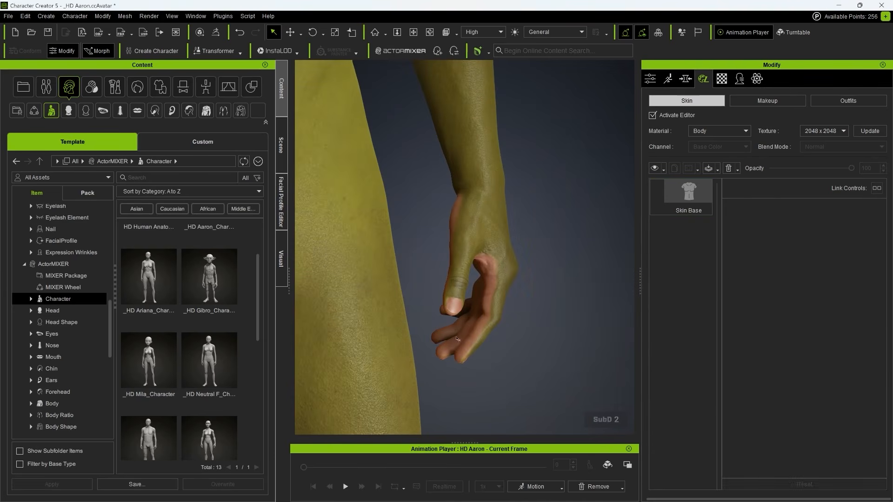
left_click(719, 130)
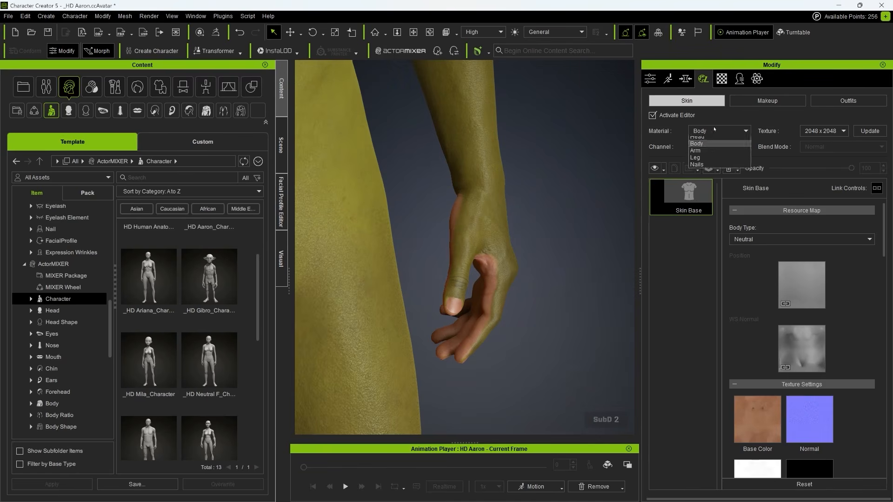
left_click(702, 155)
scroll(814, 355, "down", 12)
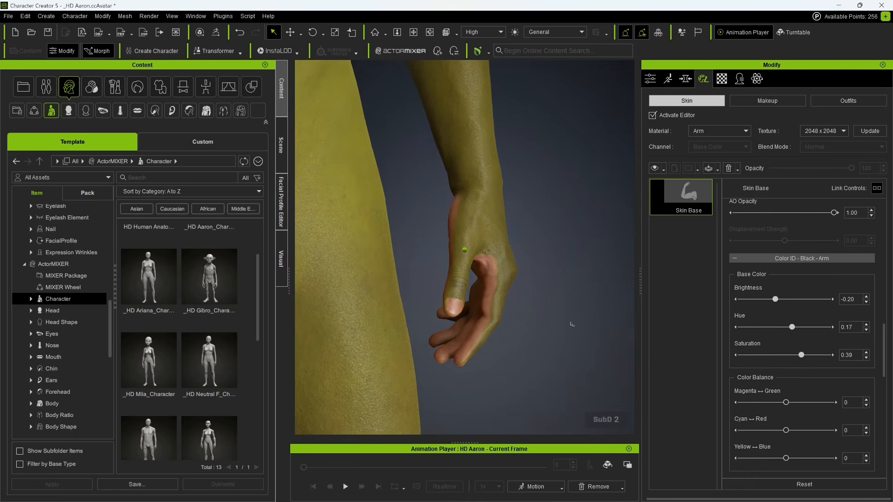
scroll(570, 322, "up", 2)
right_click_drag(570, 323, 530, 320)
left_click(791, 258)
left_click_drag(784, 344, 789, 343)
left_click_drag(784, 315, 782, 315)
right_click_drag(576, 321, 636, 325)
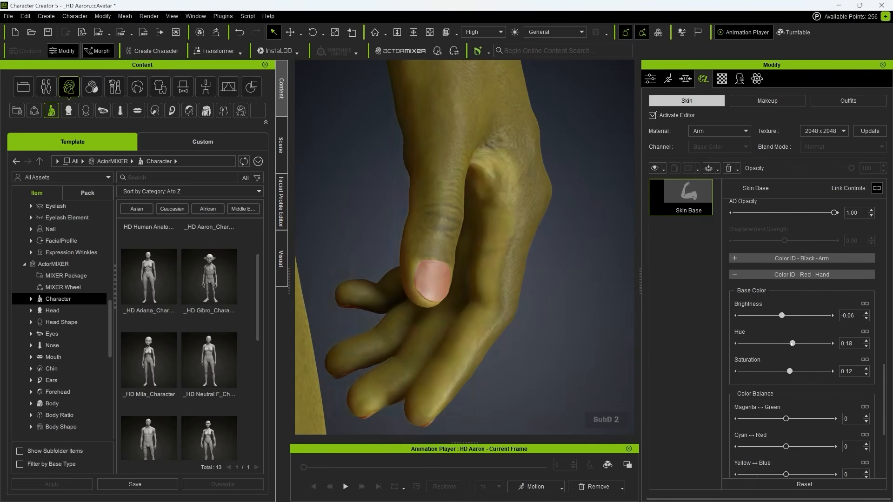
left_click_drag(782, 315, 777, 315)
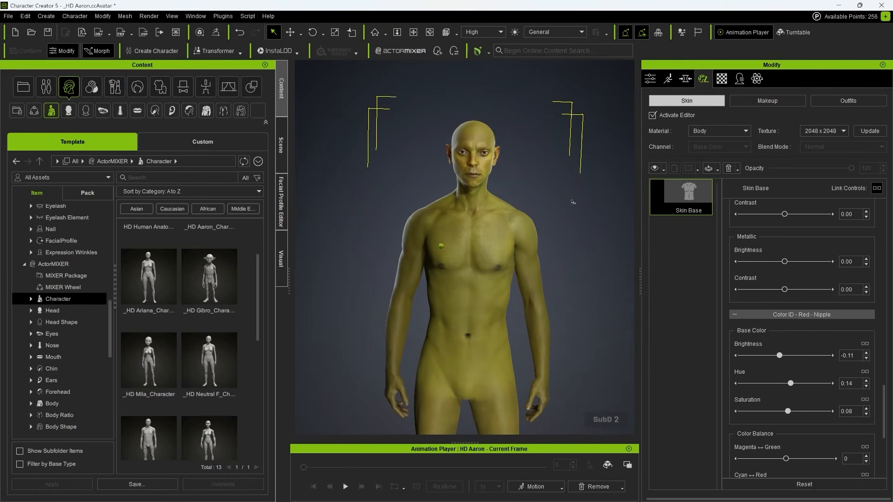
- Keep the Body material selected and untick Activate Editor to bake the skin
left_click(707, 129)
left_click(706, 129)
left_click(652, 115)
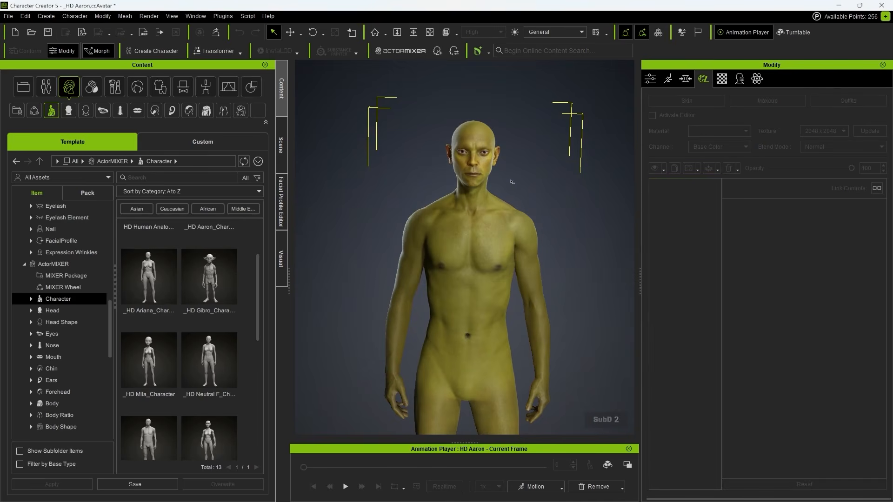
- Orbit and zoom around HD Aaron's face to inspect the green skin
right_click_drag(501, 196, 501, 196)
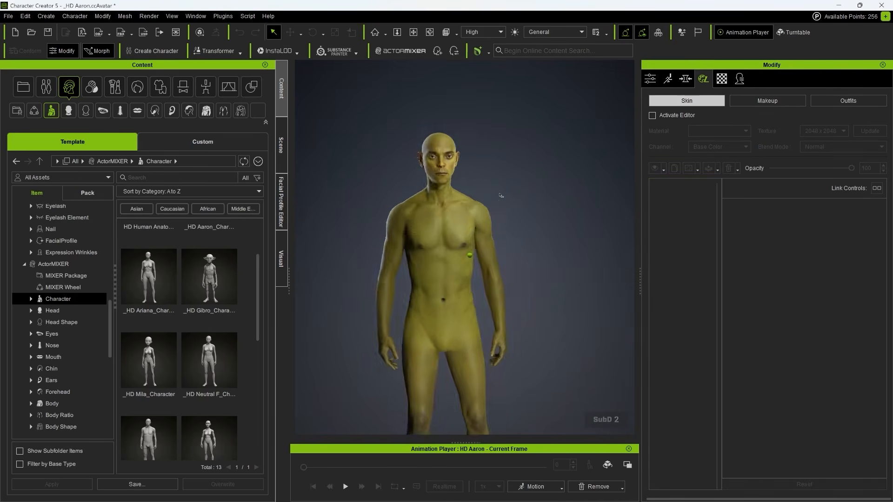
scroll(500, 197, "up", 5)
middle_click_drag(504, 205, 554, 409)
scroll(565, 210, "up", 3)
right_click_drag(565, 209, 566, 245)
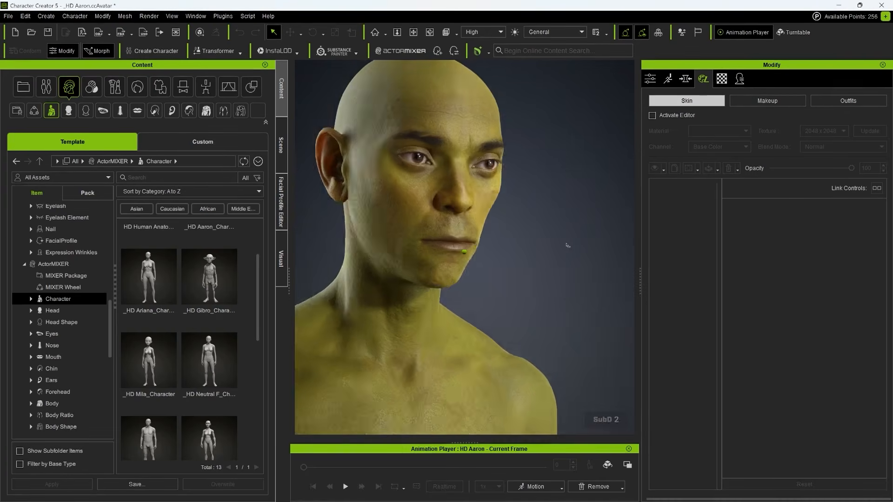
middle_click_drag(566, 245, 567, 245)
right_click_drag(567, 245, 566, 245)
scroll(568, 245, "down", 3)
middle_click_drag(568, 245, 567, 245)
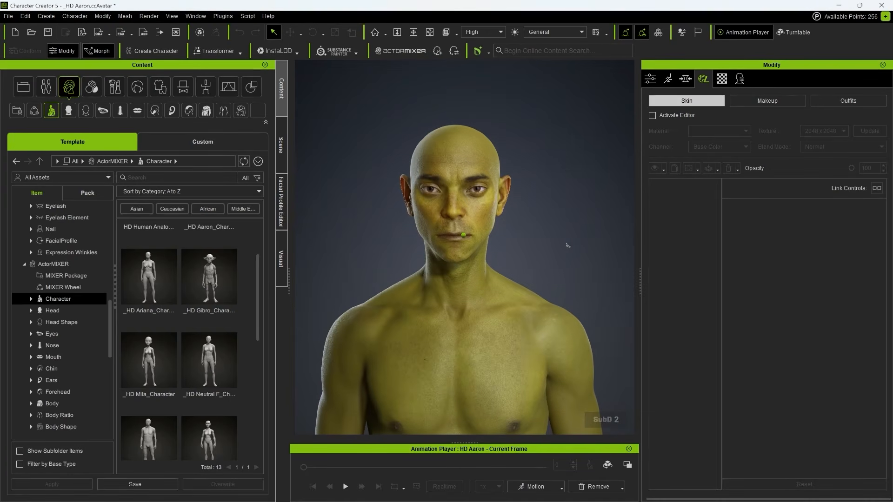
- Select HD Aaron in the Scene panel and frame his whole body with F
left_click(281, 145)
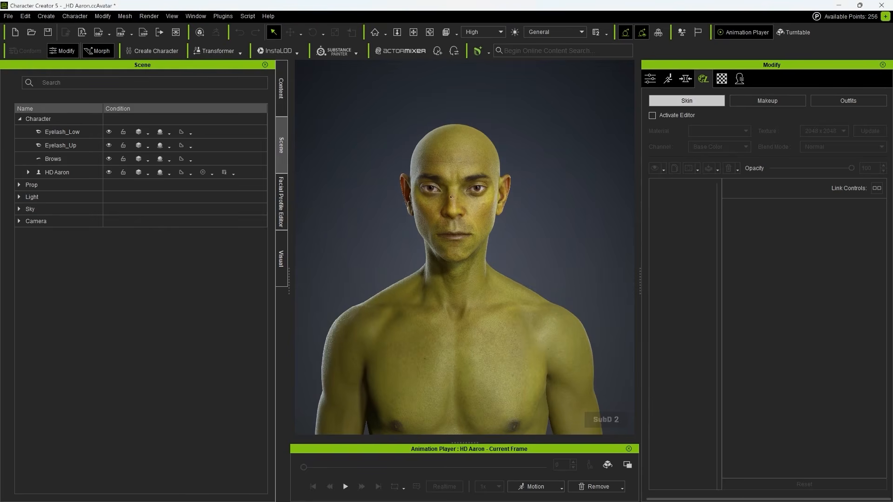
left_click(56, 172)
key("f")
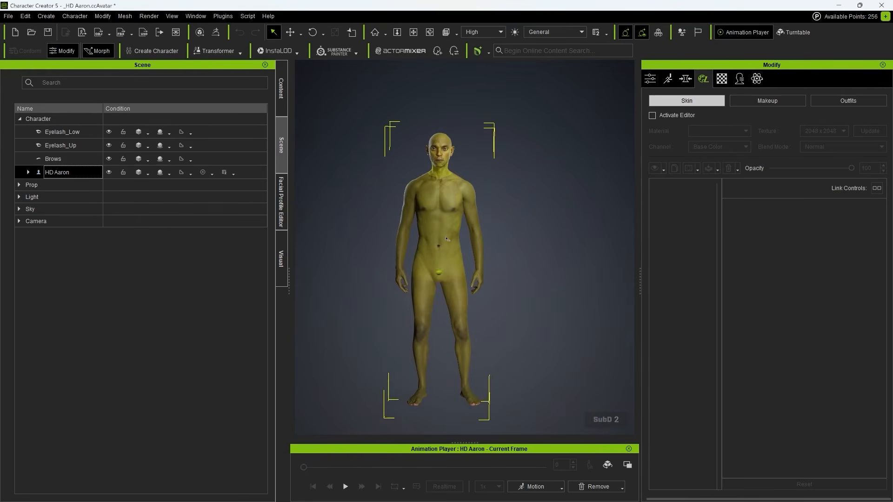
- Set the GoZ template to Create and send HD Aaron to ZBrush, accepting the warning
left_click(216, 32)
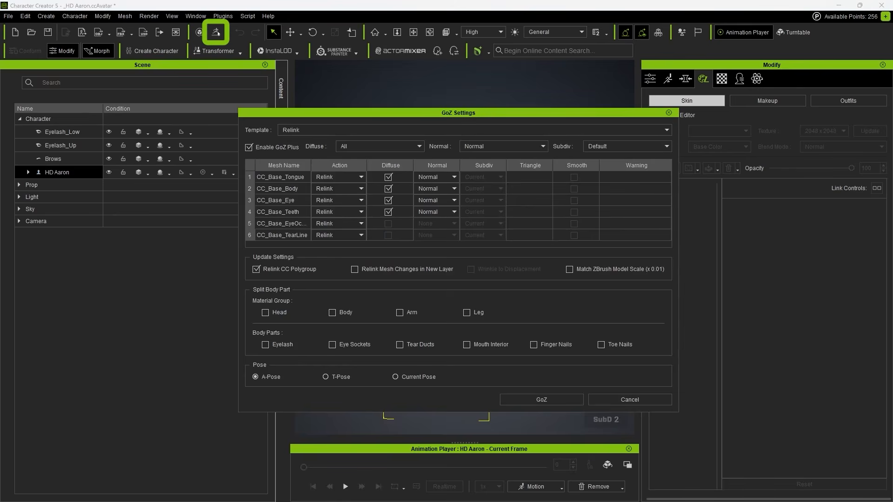
left_click_drag(436, 114, 434, 110)
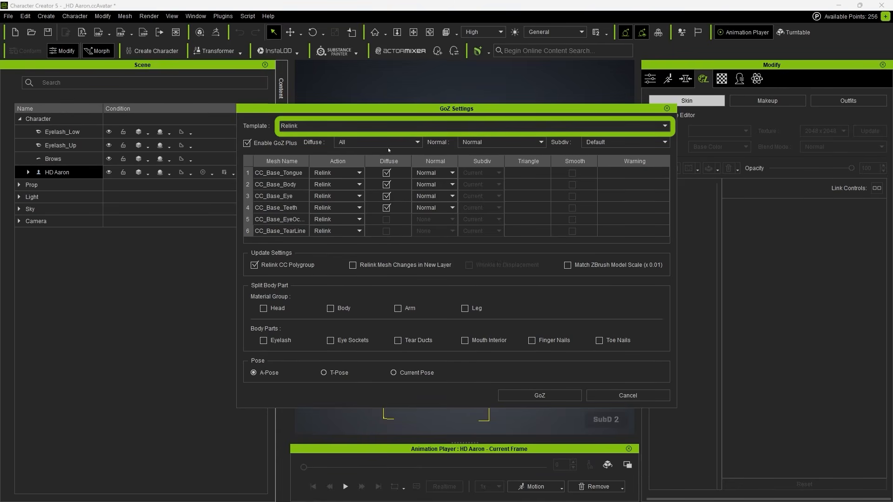
left_click(308, 126)
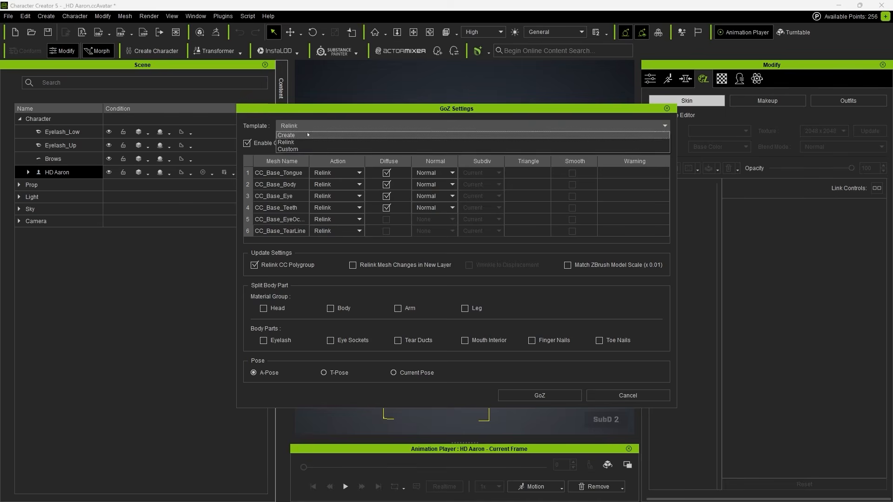
left_click(304, 136)
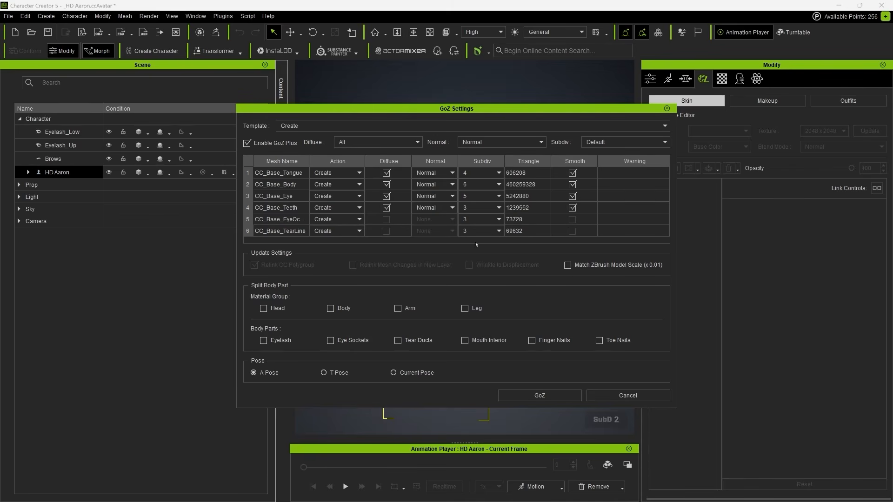
left_click(540, 395)
left_click(450, 278)
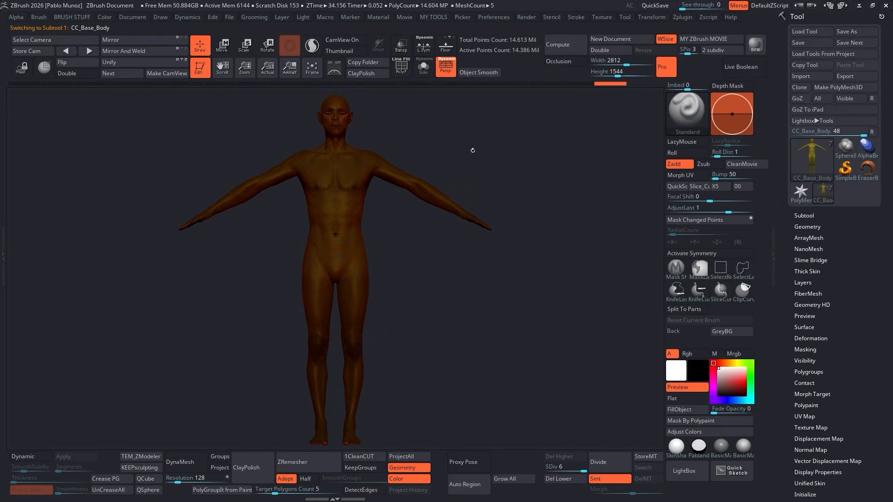
- Apply the SkinShade material and orbit around the character's face
left_click_drag(472, 151, 365, 173)
left_click(721, 446)
left_click(677, 447)
left_click_drag(395, 289, 484, 291)
mouse_move(573, 282)
right_mouse_down("alt")
mouse_move(522, 277)
mouse_move(569, 274)
right_mouse_up("alt")
right_click_drag(454, 279, 461, 345, "ctrl")
right_click_drag(396, 297, 431, 287)
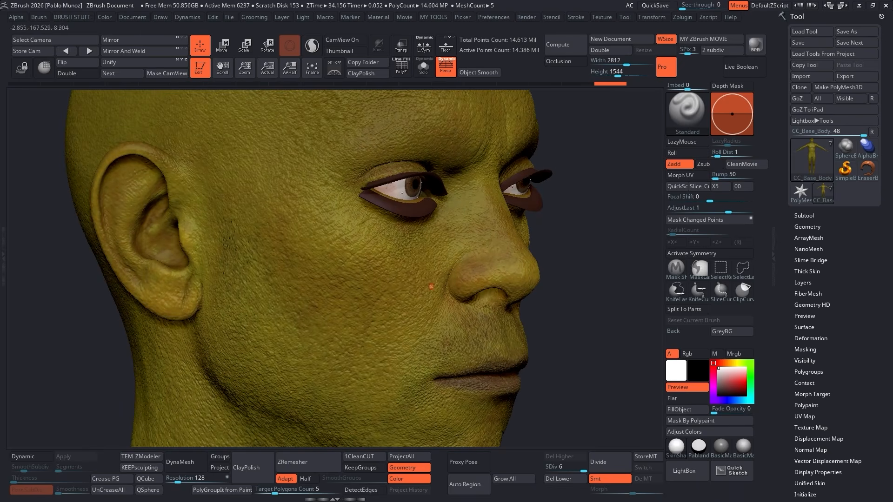
- Solo the body, toggle the CC_Detail layer to compare, and set its strength to 0.5
left_click(581, 256)
left_click(804, 282)
left_click(875, 291)
left_click(875, 291)
left_click(875, 291)
left_click(875, 292)
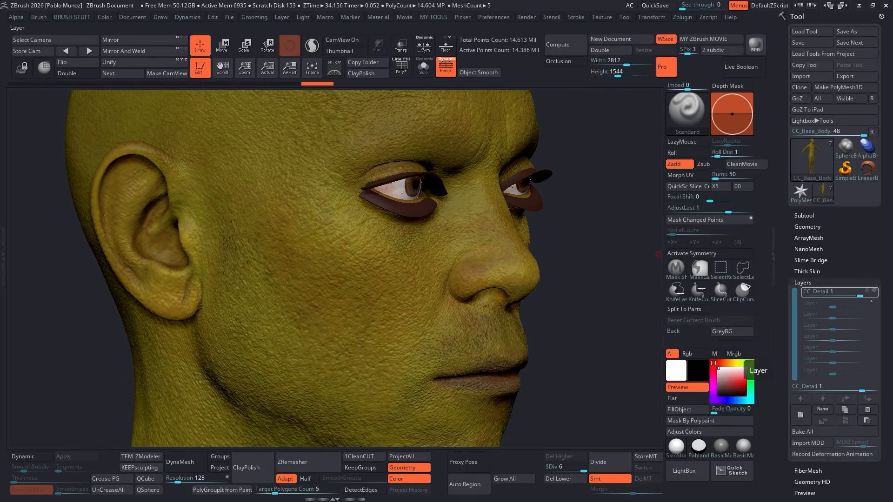
key("Return")
left_click_drag(610, 302, 555, 292)
left_click(803, 283)
- Zoom out and test the body at subdivision levels 3 and 6
left_click_drag(614, 323, 387, 217, "alt")
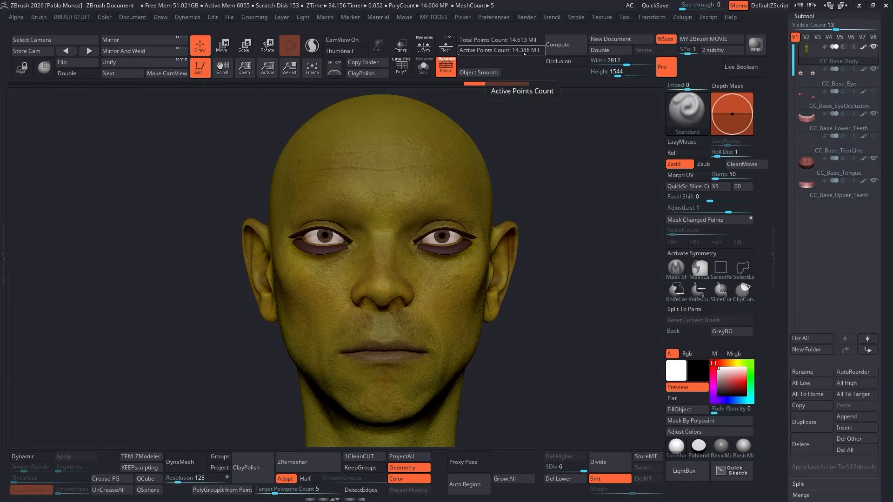
mouse_move(583, 469)
left_mouse_down()
mouse_move(547, 469)
mouse_move(583, 470)
left_mouse_up()
left_click_drag(535, 333, 557, 188, "alt")
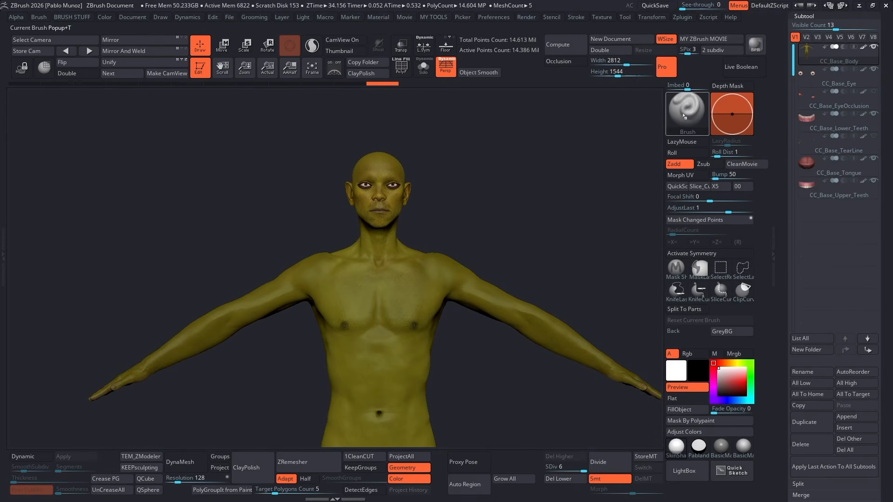
- Check the brush draw size and try a sculpt stroke on the body
right_click(499, 179)
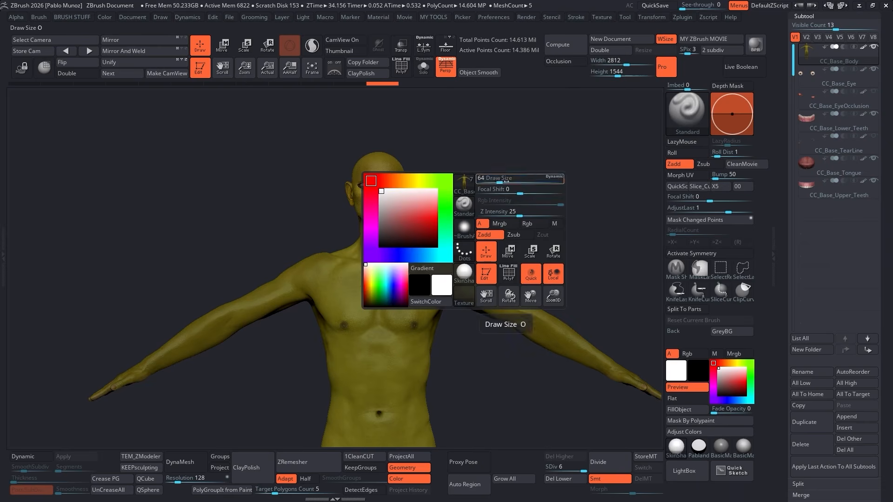
left_click(515, 179)
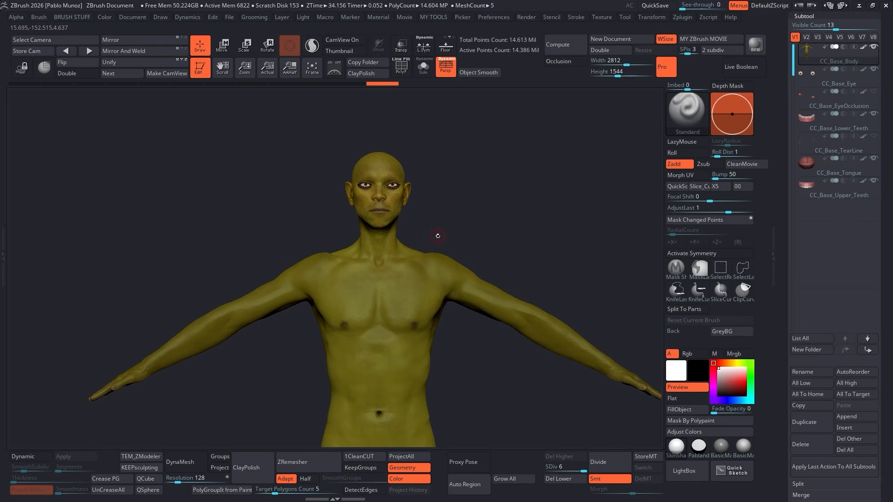
right_click(437, 236)
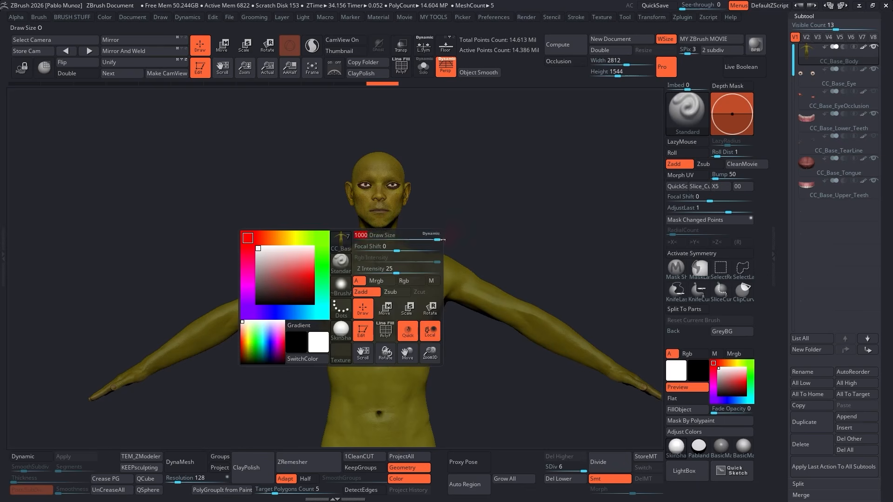
left_click(417, 272)
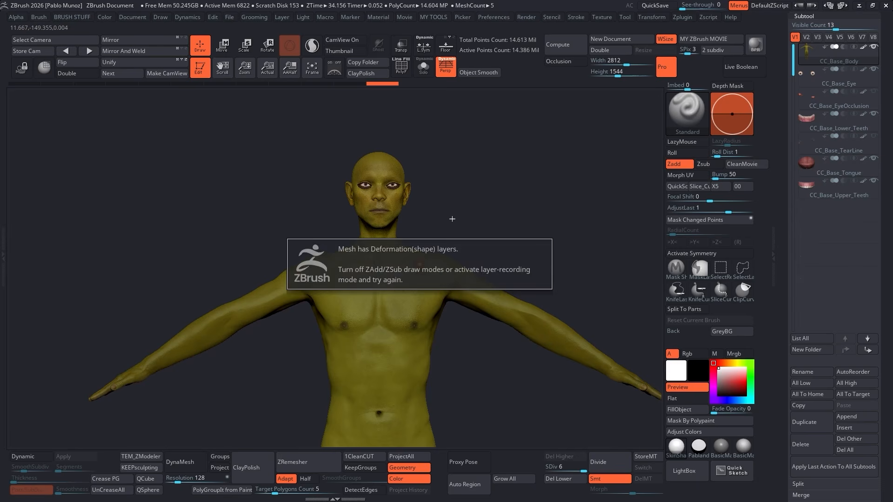
- Set Dynamic Brush Scale to 5 in Preferences > Draw and adjust the brush draw size
left_click(486, 17)
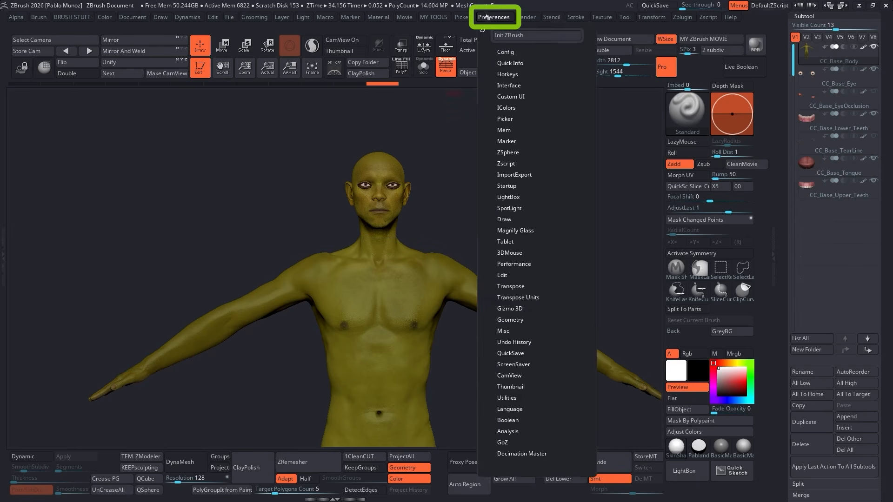
left_click(482, 30)
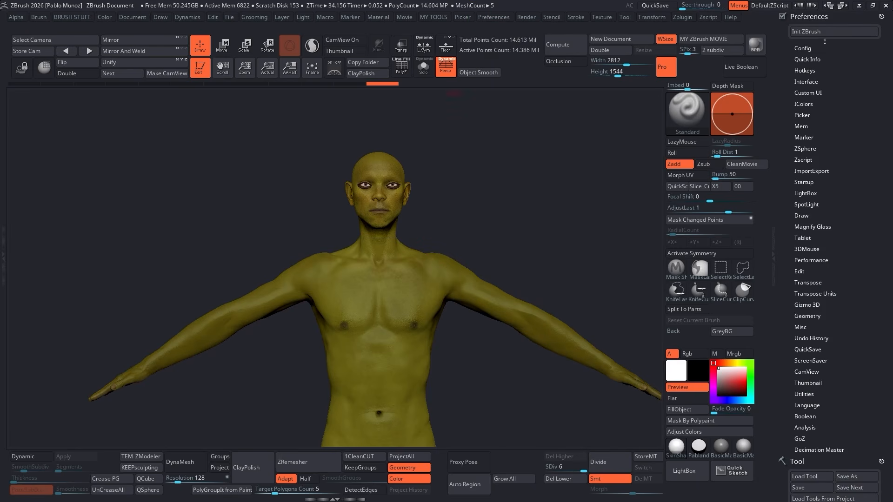
left_click(800, 215)
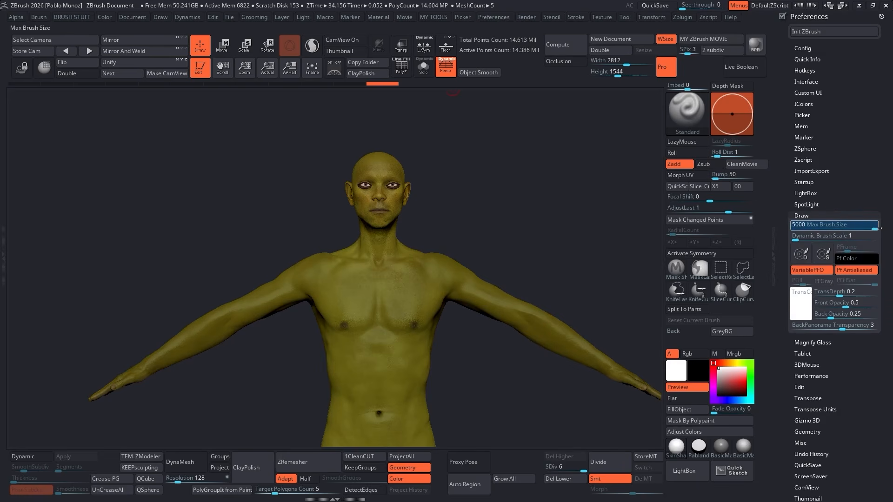
right_click(448, 238)
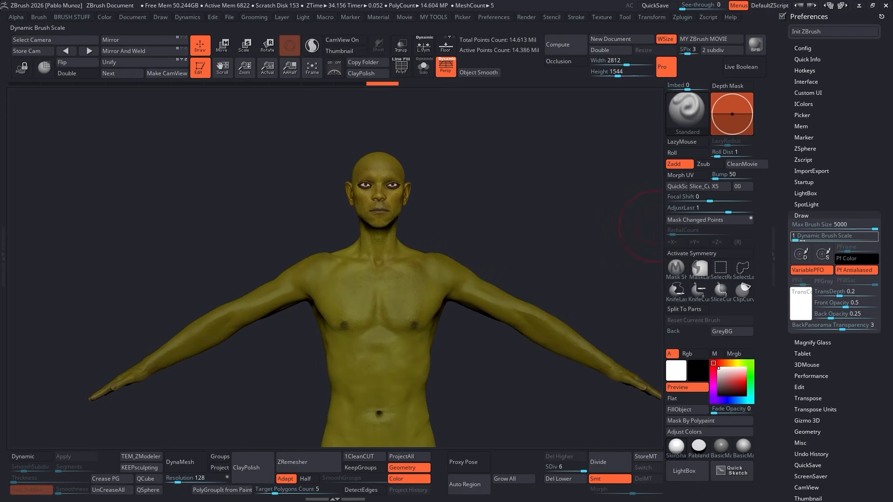
left_click(800, 237)
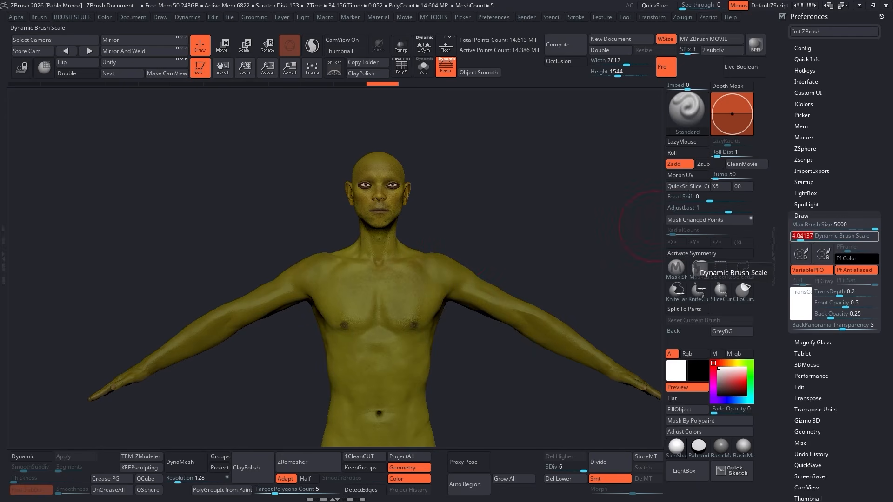
key("Return")
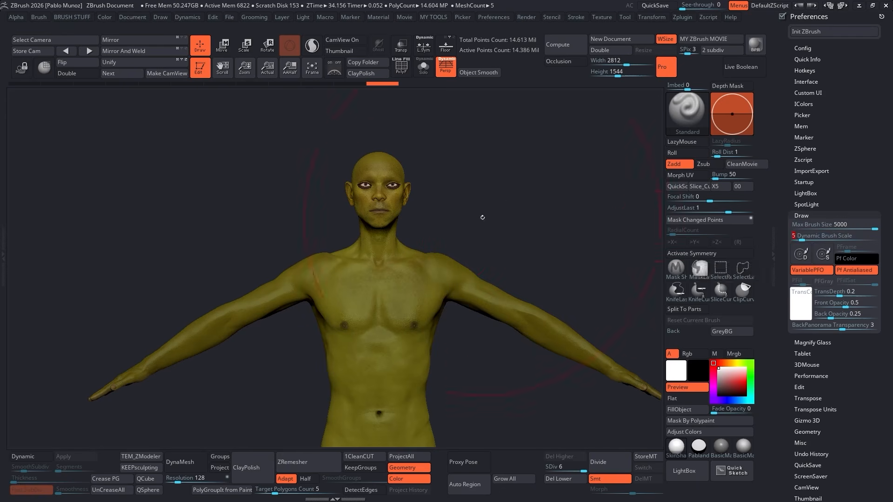
right_click(482, 218)
left_click(478, 220)
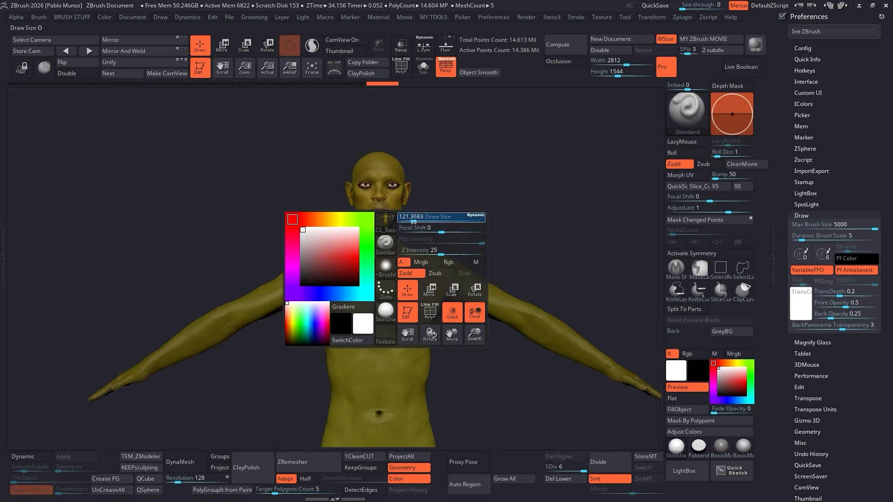
left_click(801, 215)
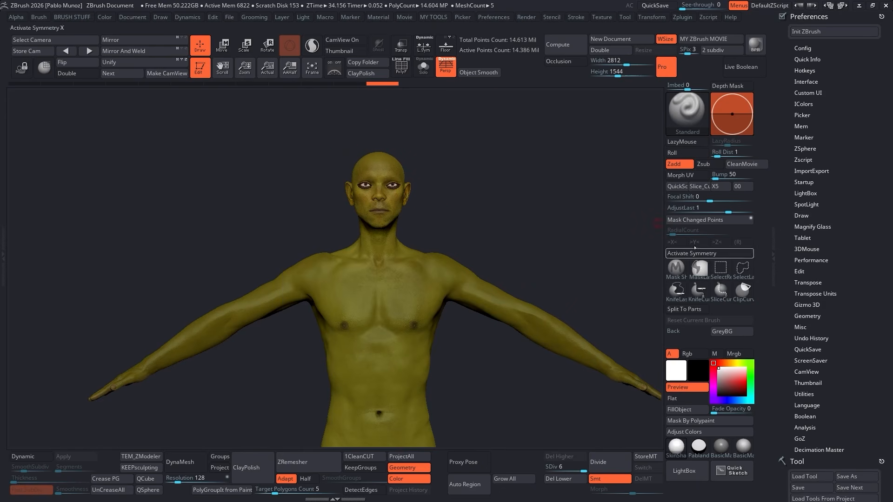
- Apply BasicMaterial, turn off polypaint on all subtools, and frame the full body
left_click_drag(613, 210, 576, 199)
left_click_drag(481, 184, 506, 186)
left_click(744, 447)
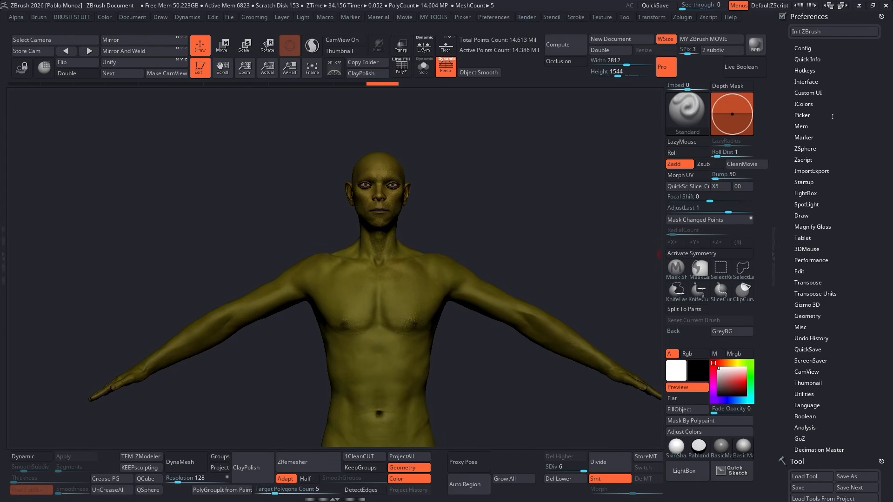
left_click(852, 15)
left_click(864, 258, "shift")
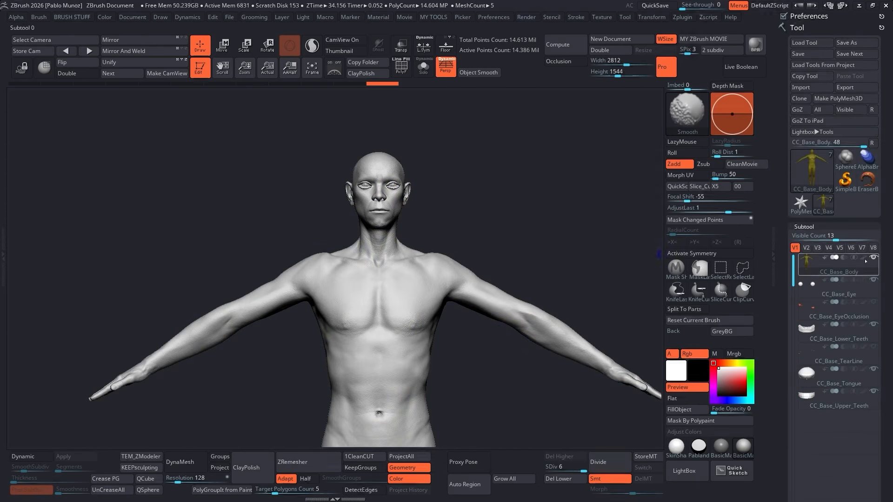
left_click_drag(528, 270, 502, 274)
key("f")
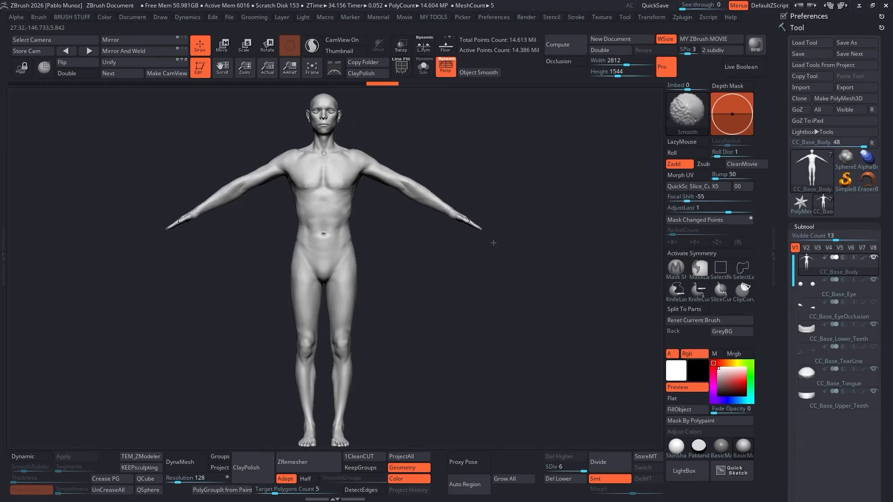